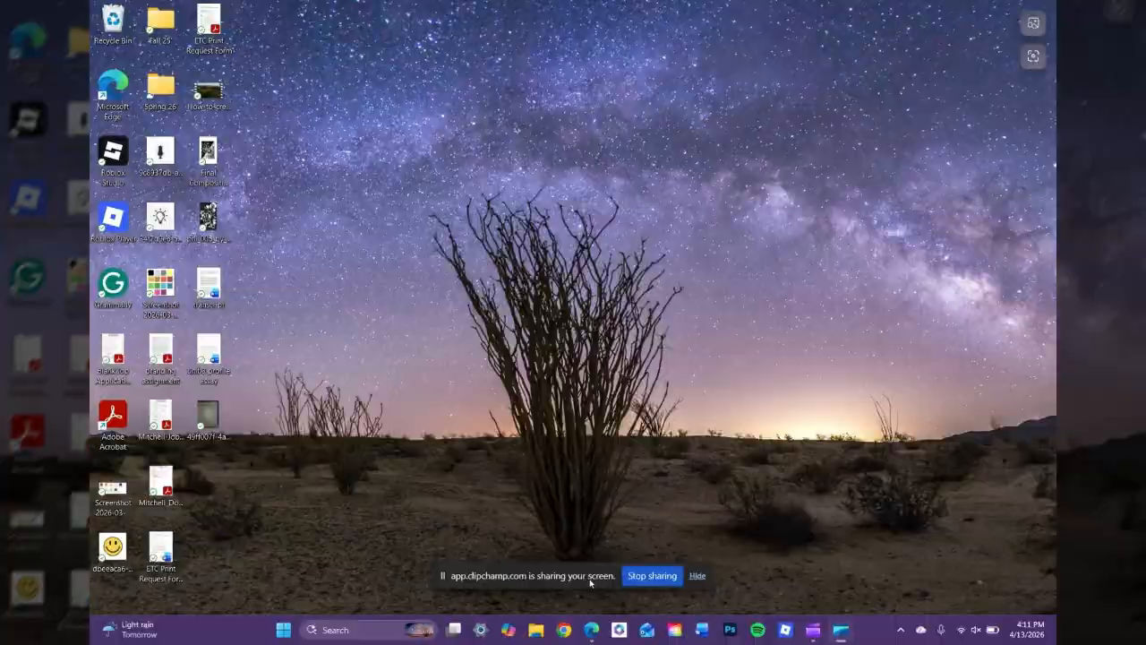
Launch Microsoft Edge from the Windows taskbar.
click(592, 629)
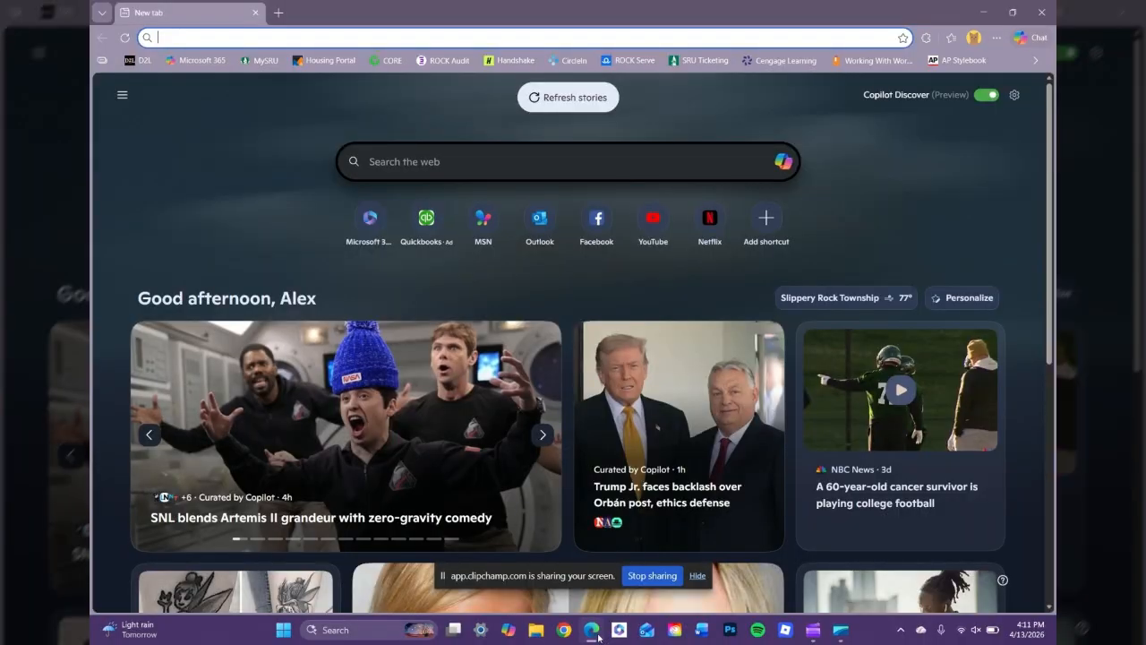
Go to canva.com and load the Canva home page.
text(ca)
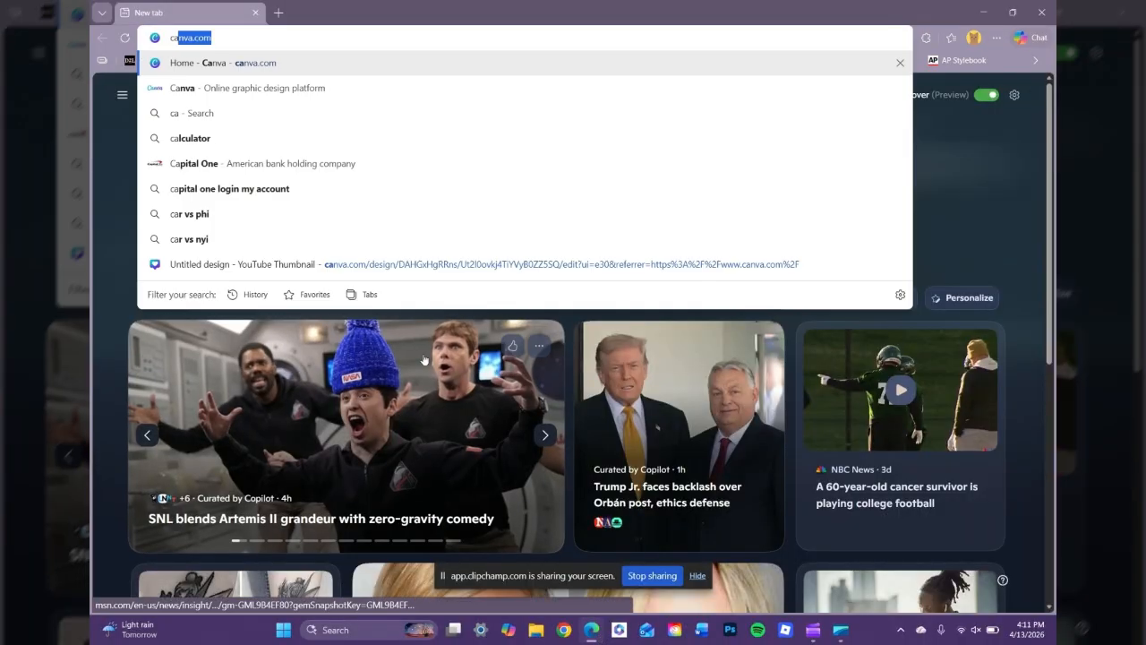
text(nva.)
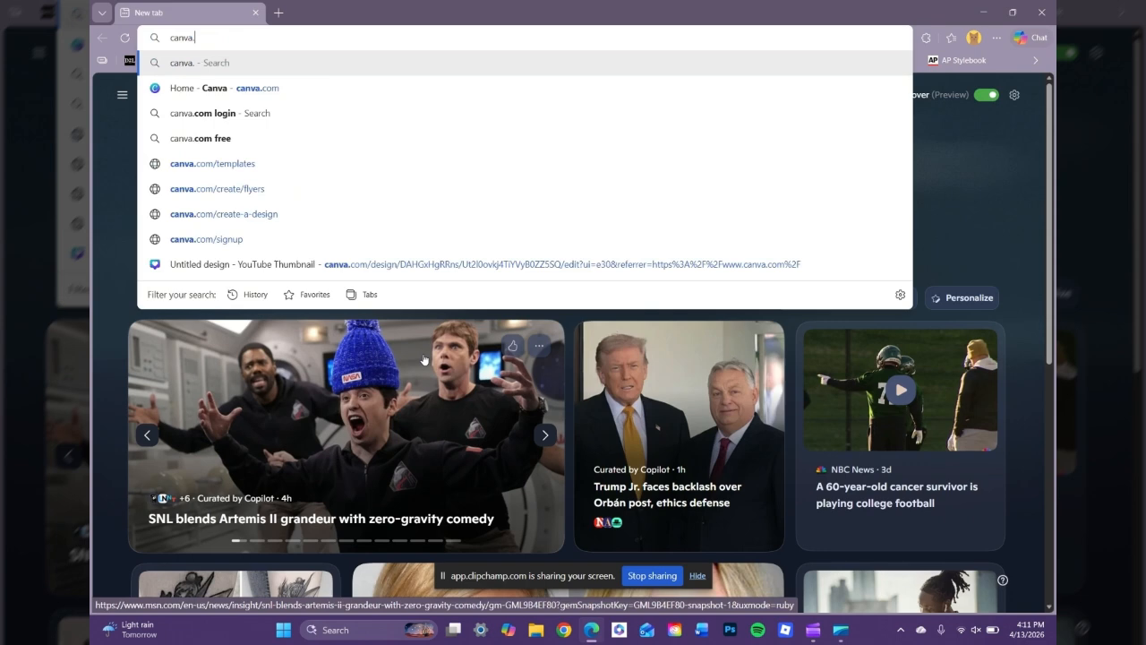
text(com)
key(Return)
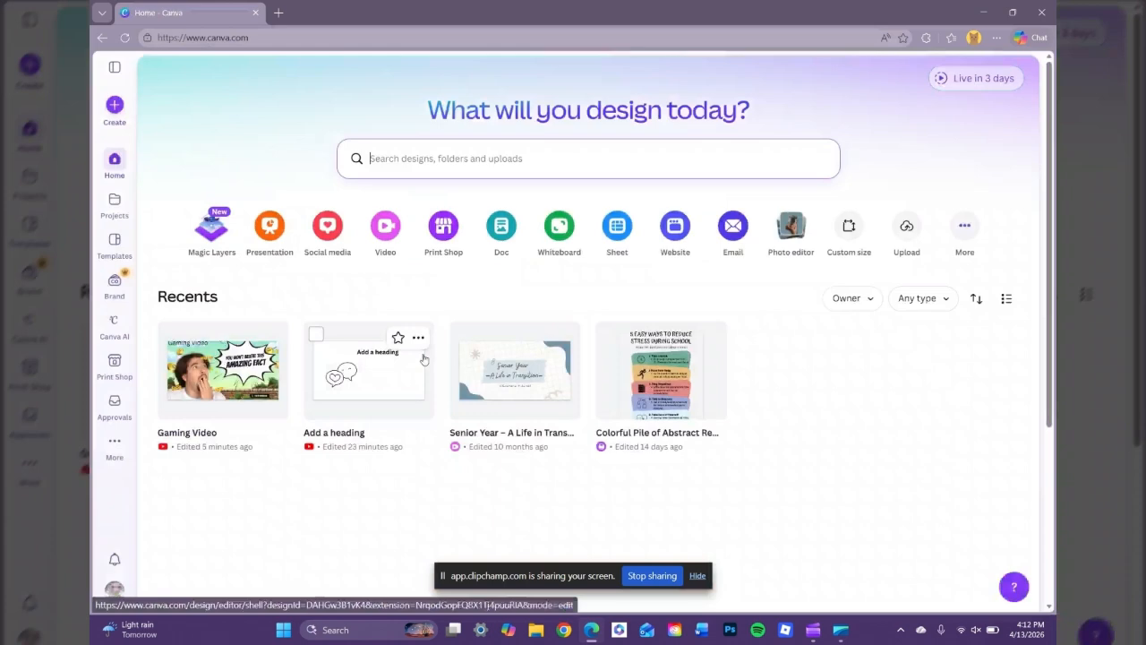
click(115, 105)
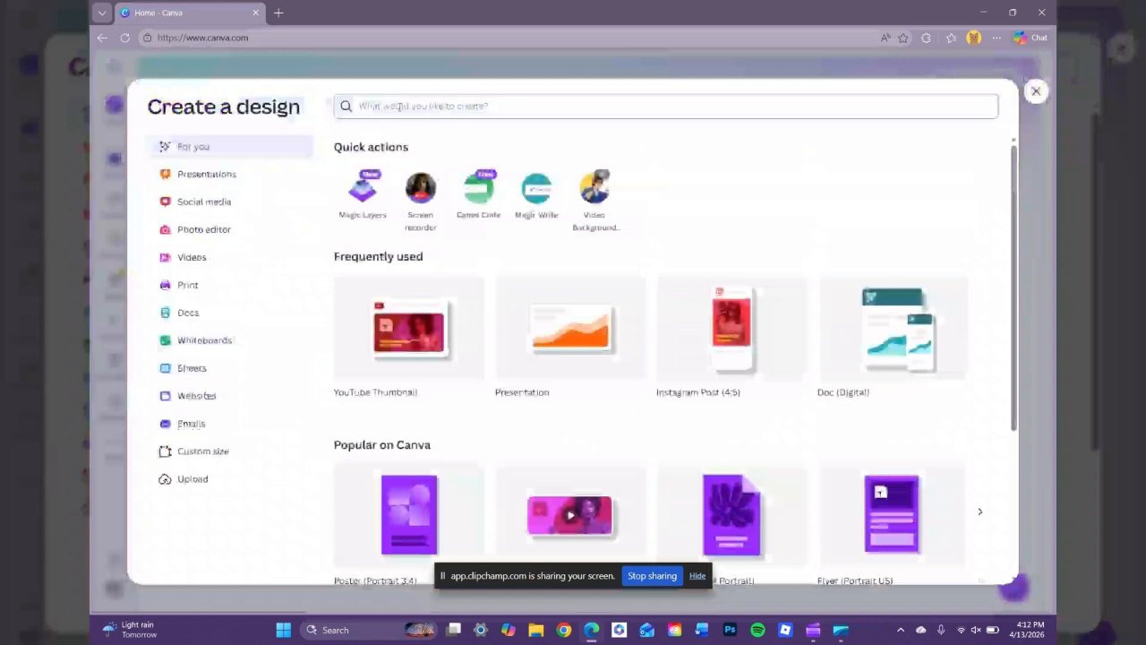
Create a blank YouTube Thumbnail design from the Social media > YouTube design types.
text(v)
text(outu)
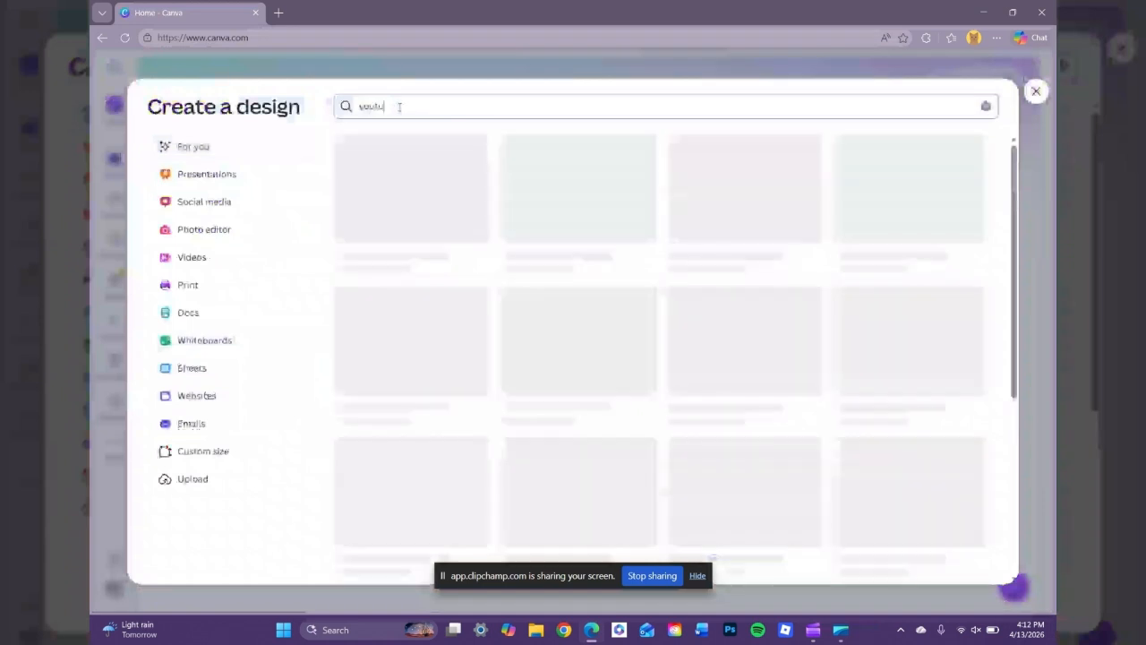
text(be th)
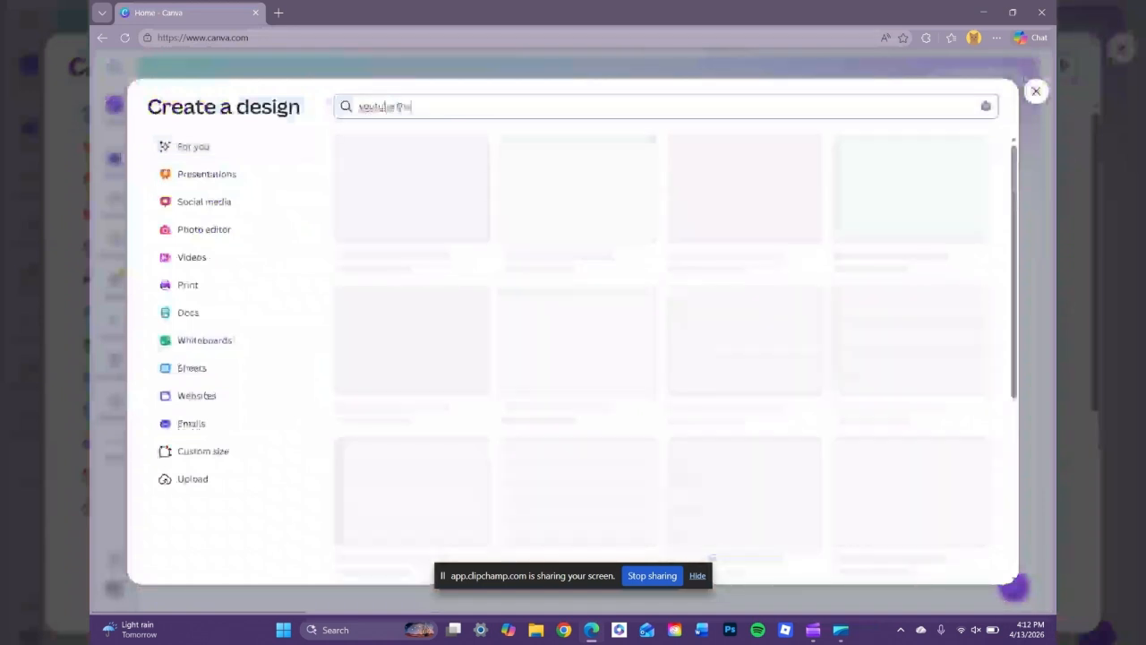
text(umbnail)
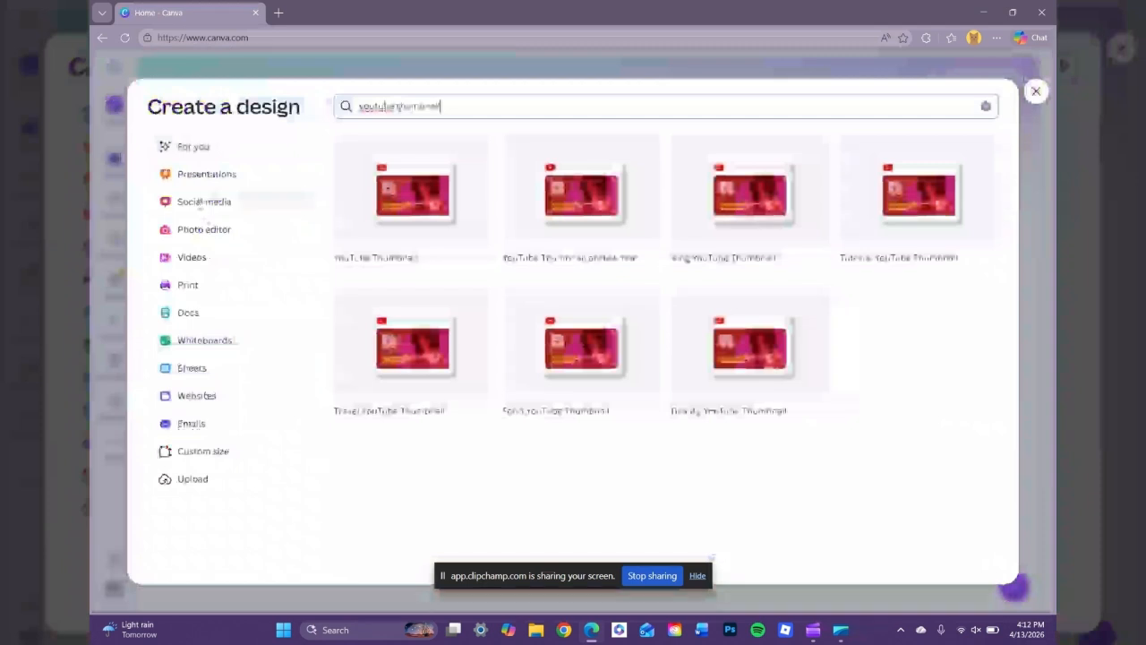
click(203, 205)
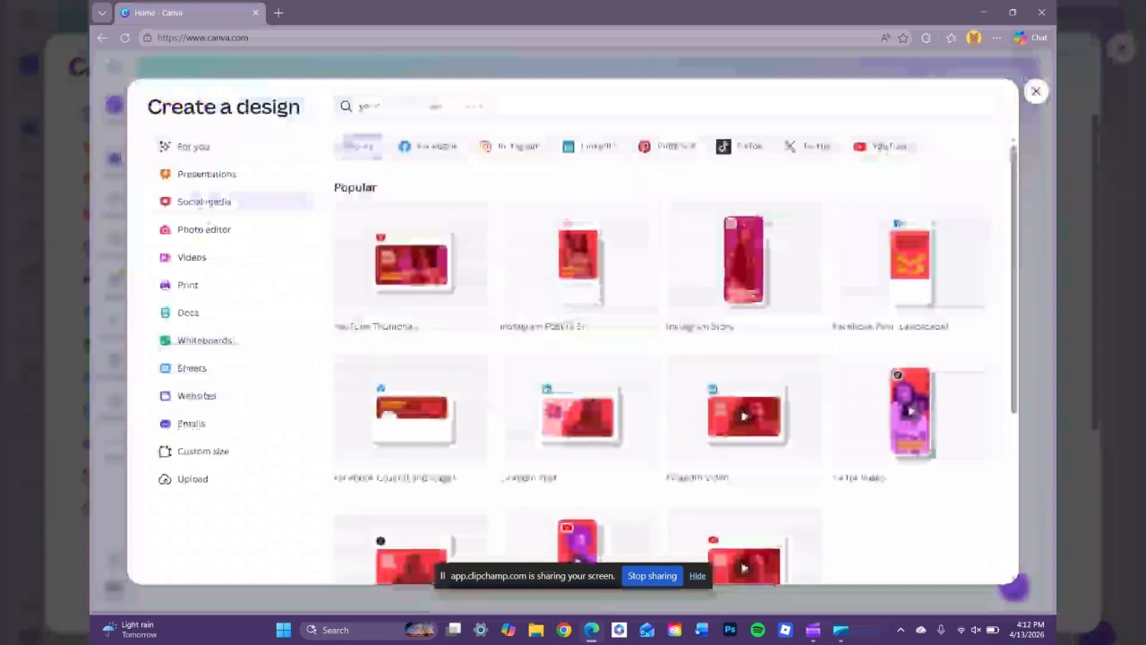
click(886, 146)
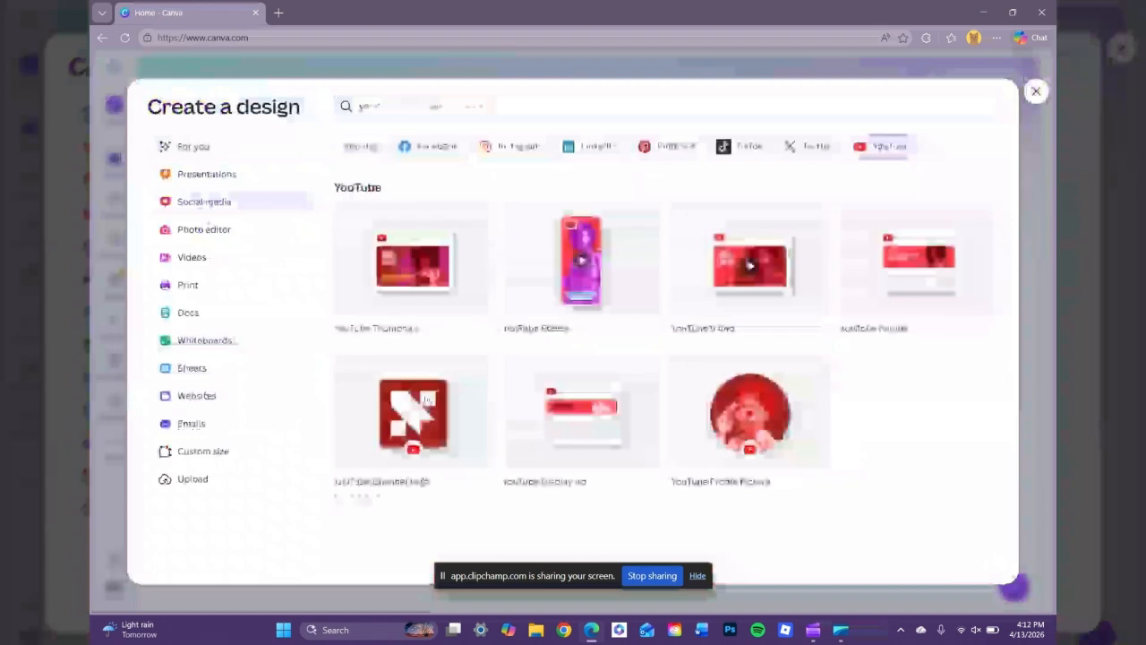
click(422, 266)
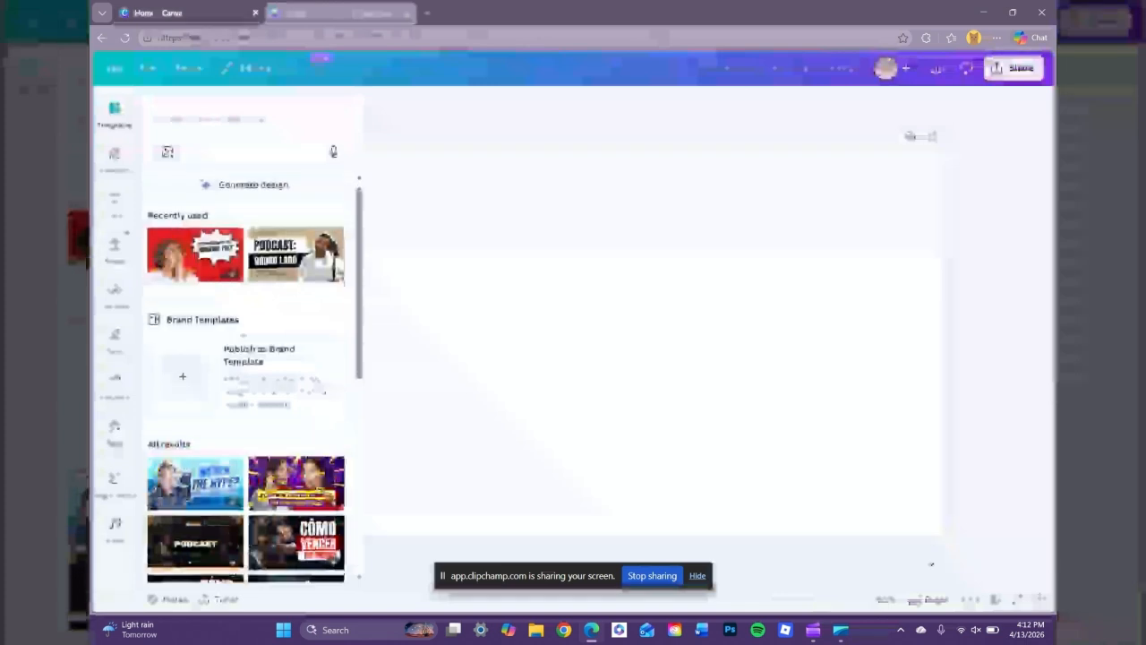
Apply the Worth the Hype? template and delete its blue swirl background image.
scroll(244, 337, down, 3)
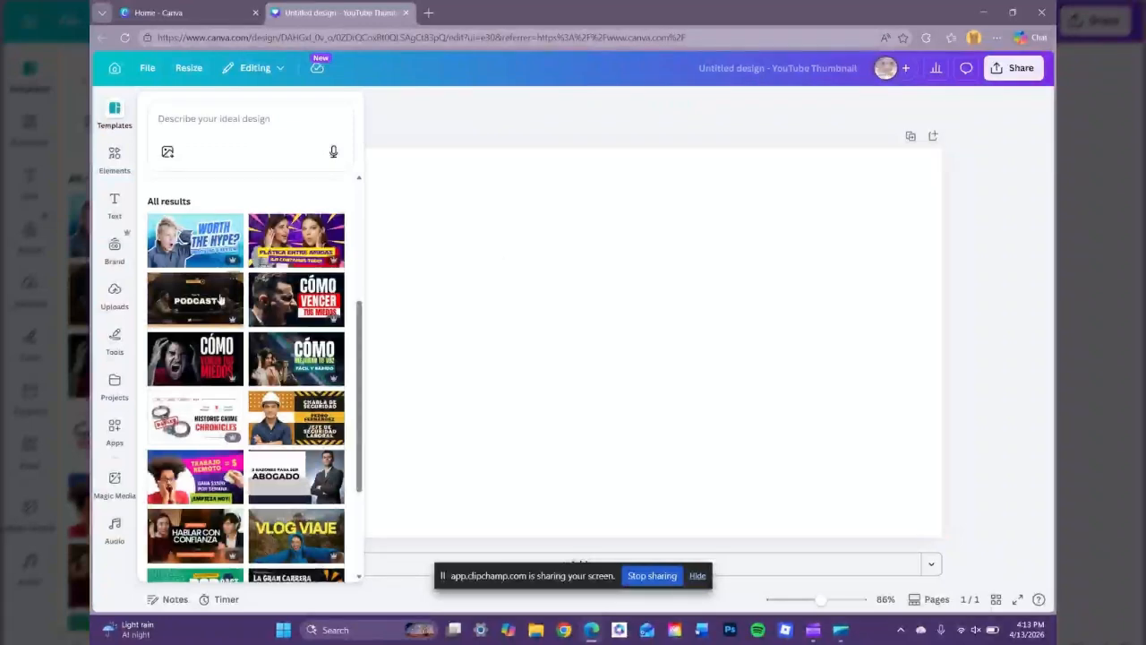
click(196, 240)
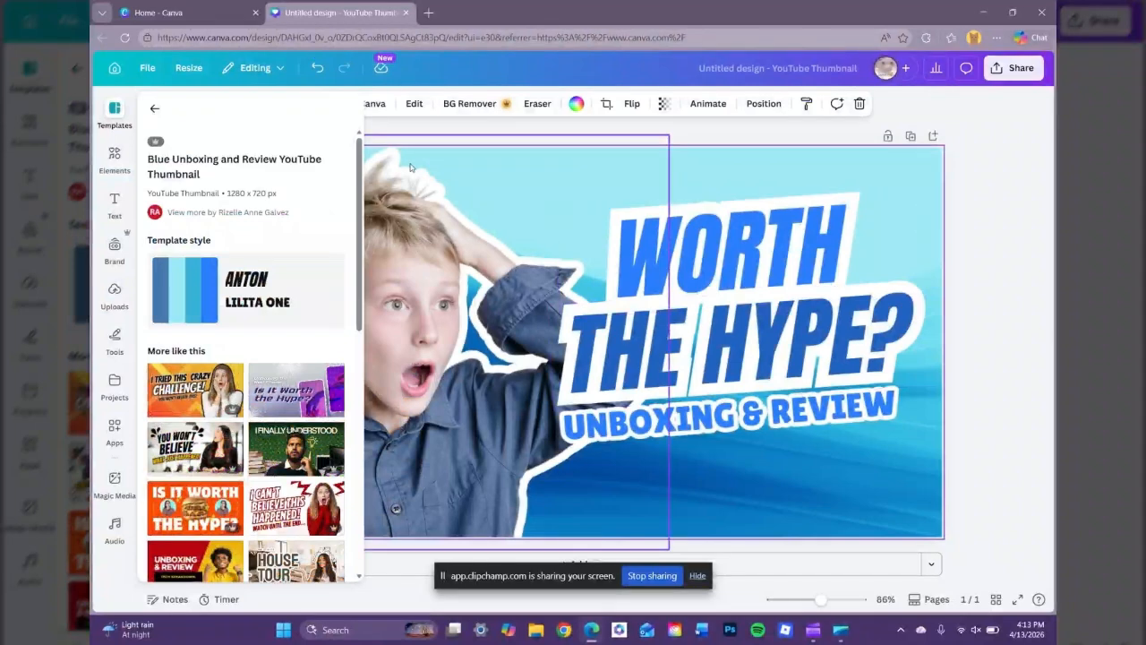
click(155, 107)
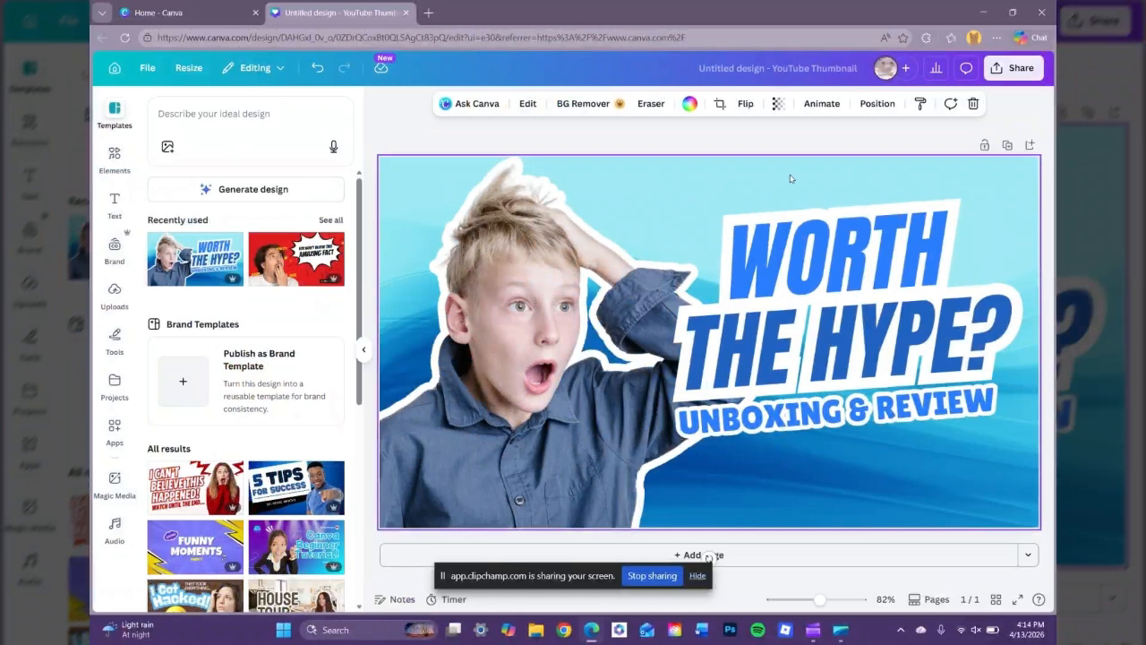
key(Delete)
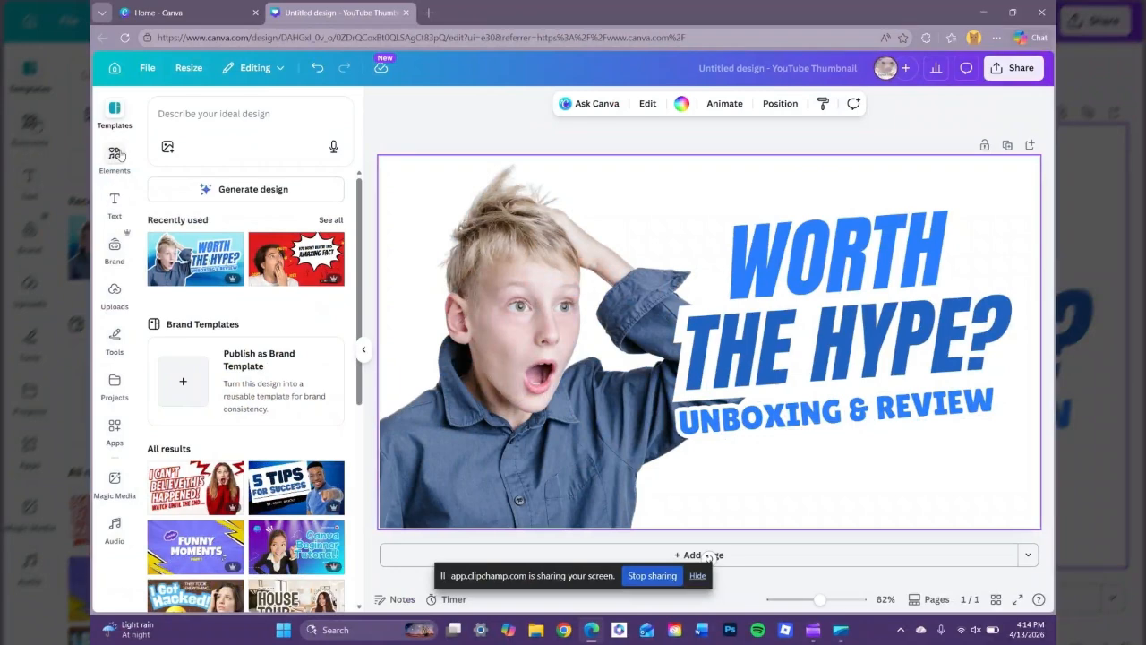
click(115, 158)
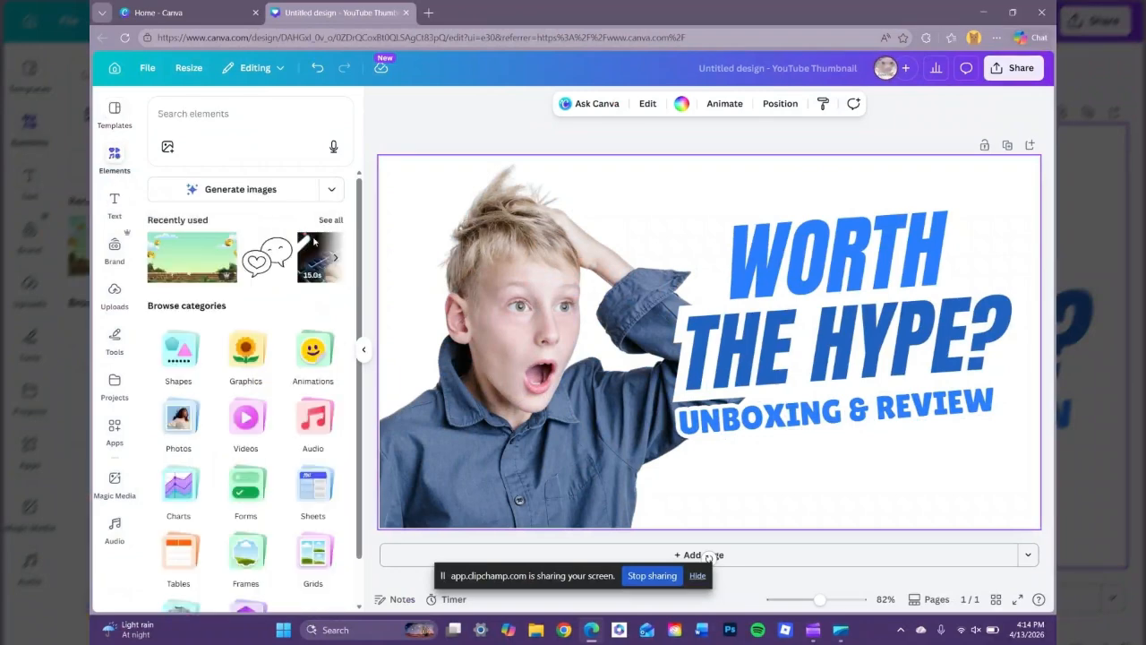
Search elements for 'gaming background' and browse all the photo results.
click(217, 111)
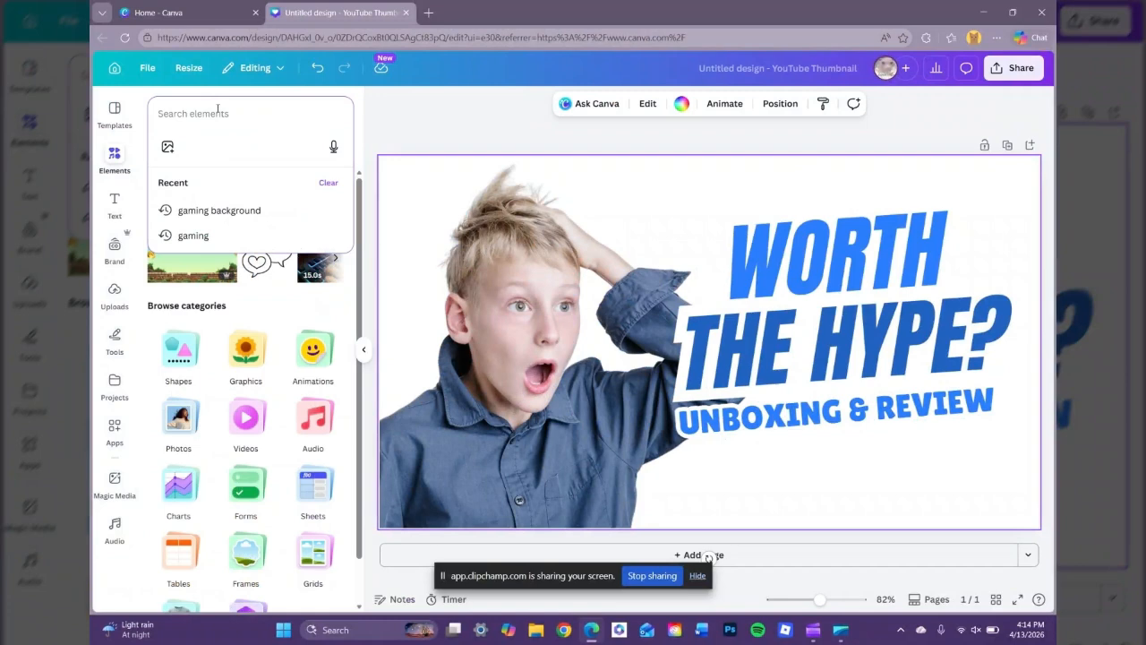
text(gaming b)
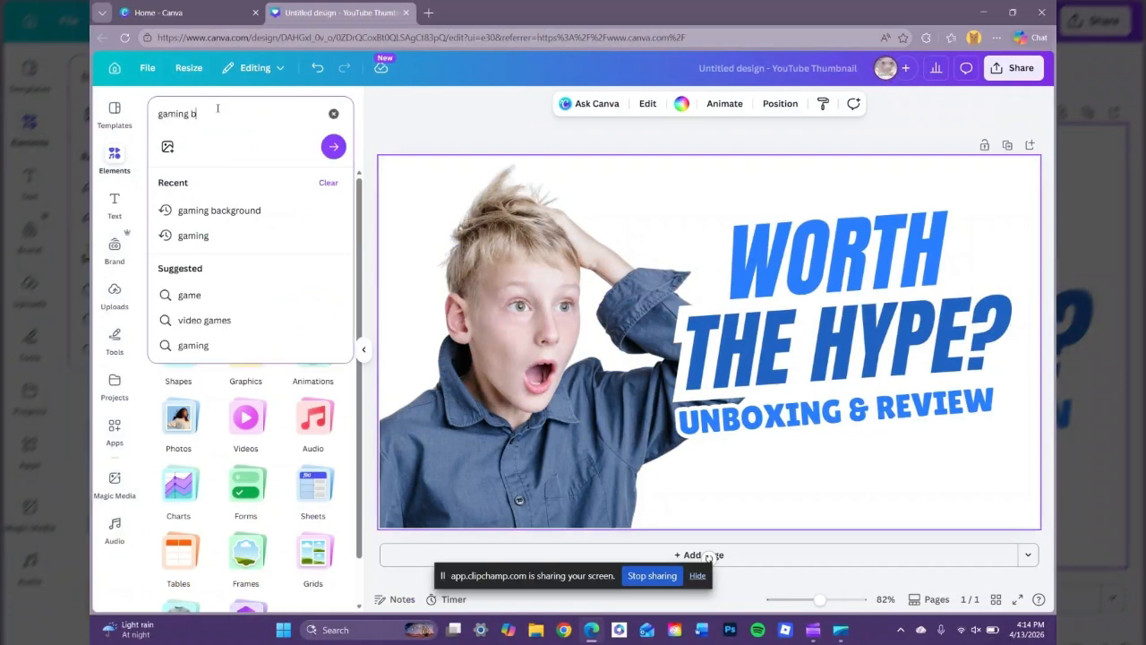
text(ackg)
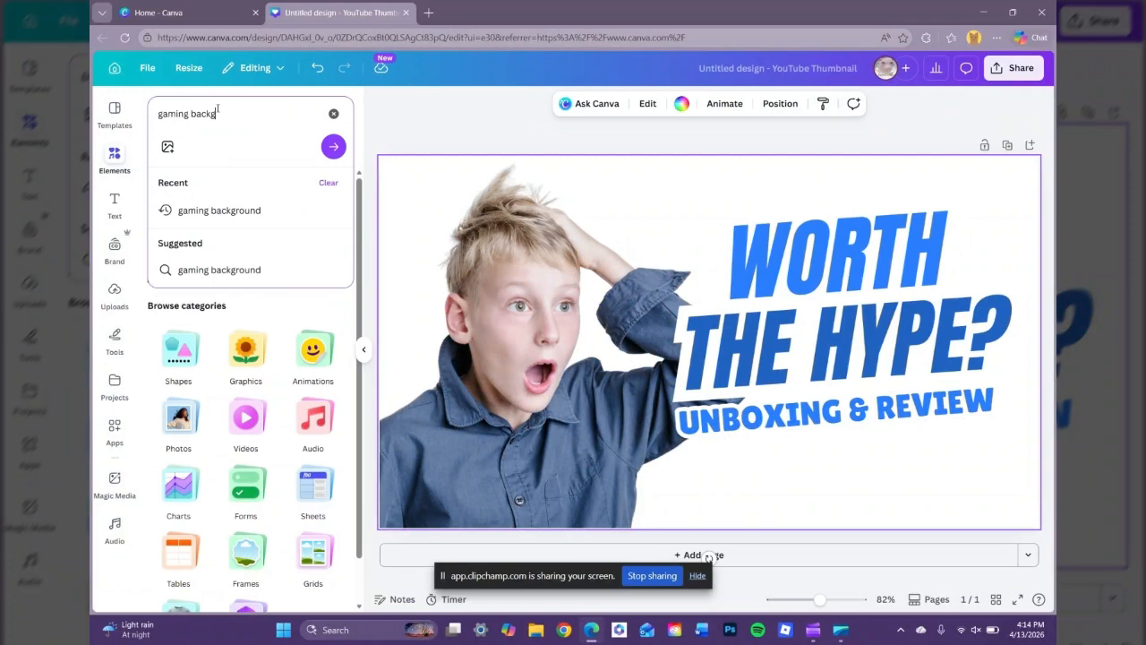
text(round)
key(Return)
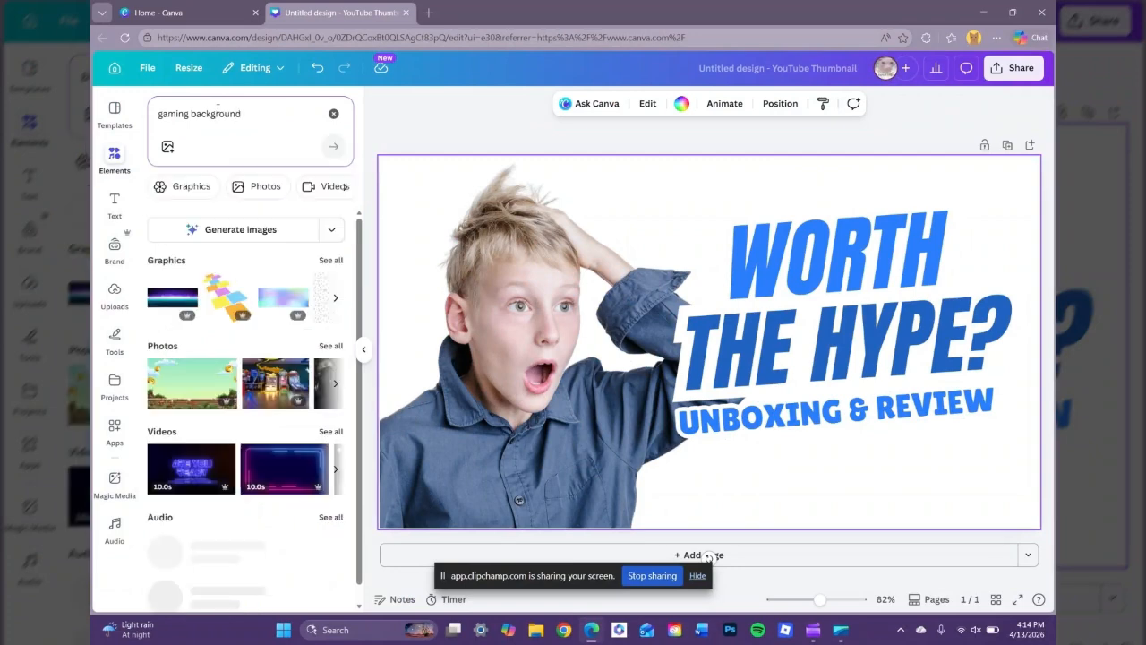
scroll(273, 391, down, 1)
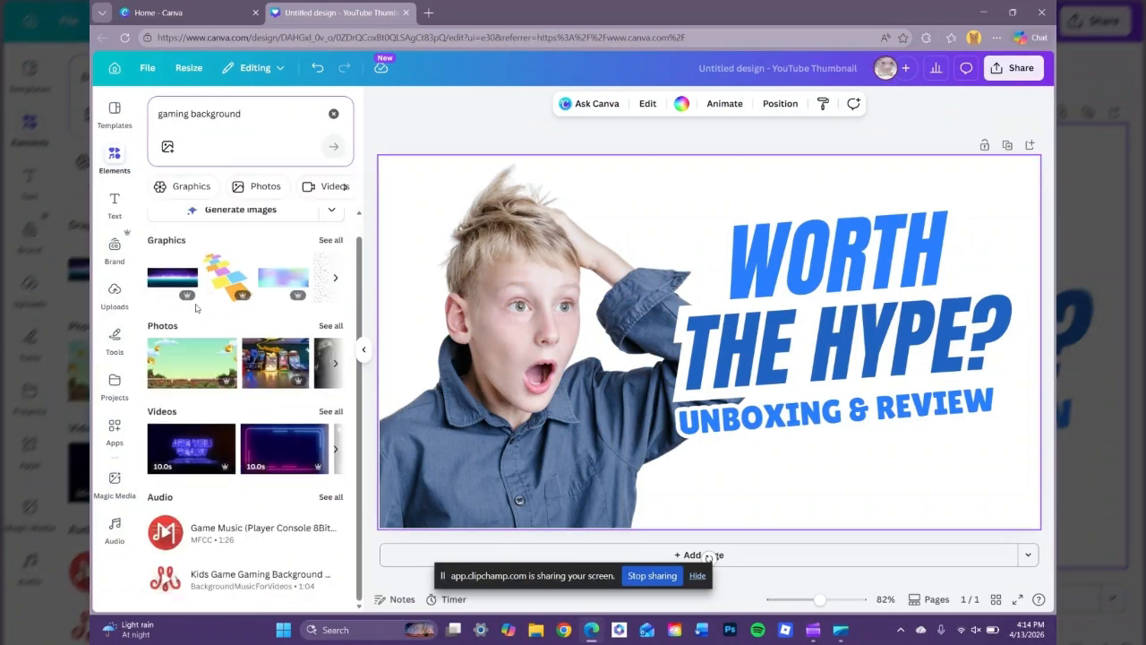
click(330, 326)
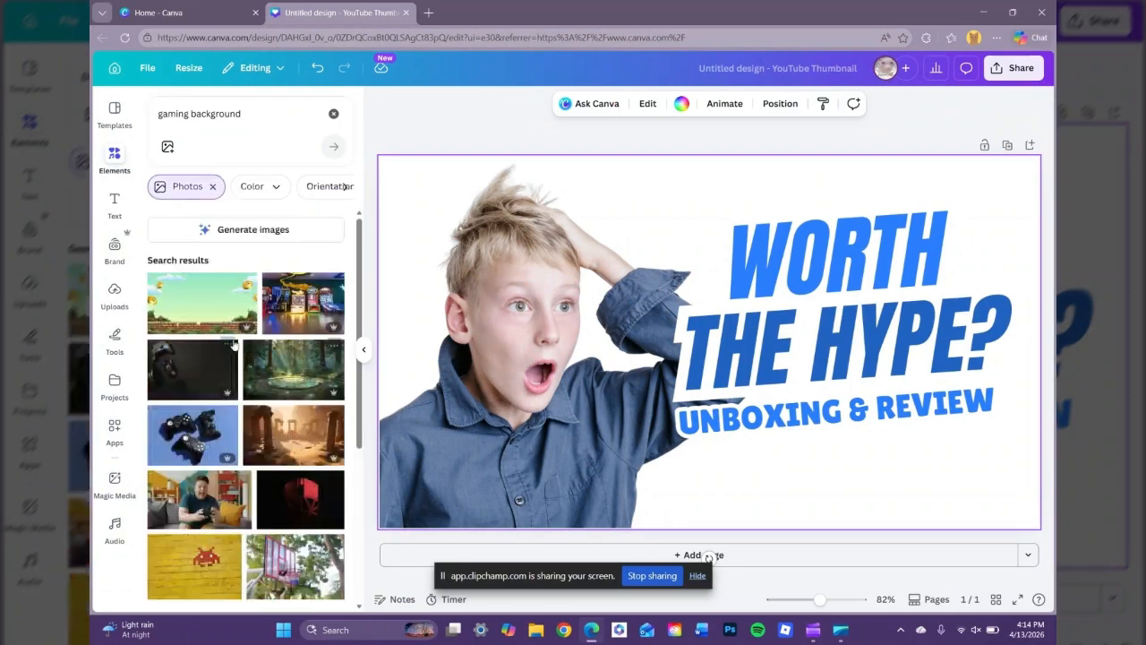
scroll(280, 375, down, 2)
scroll(280, 375, down, 1)
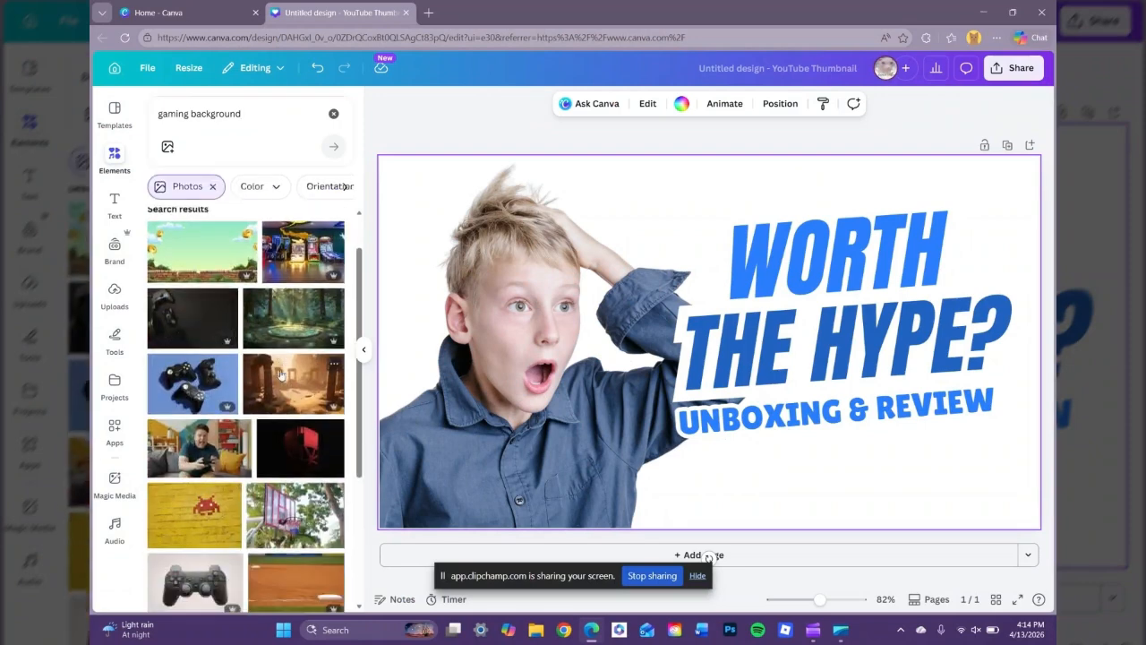
scroll(279, 374, down, 5)
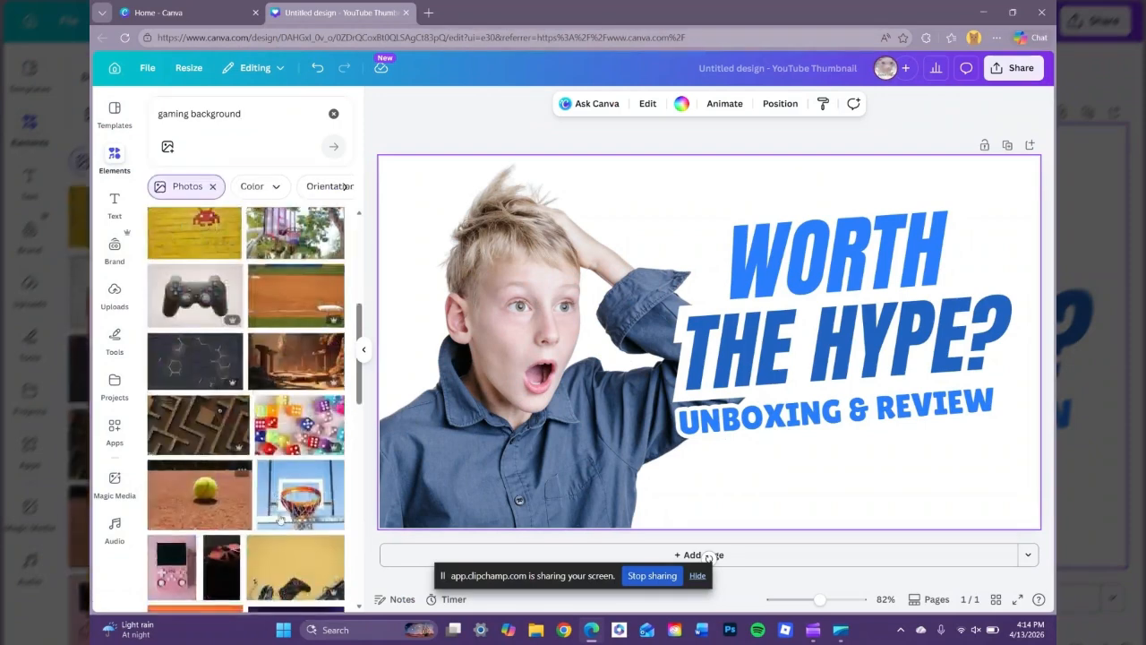
scroll(237, 481, down, 2)
Add the yellow controller-and-keyboard photo and stretch it to cover the whole page.
click(288, 472)
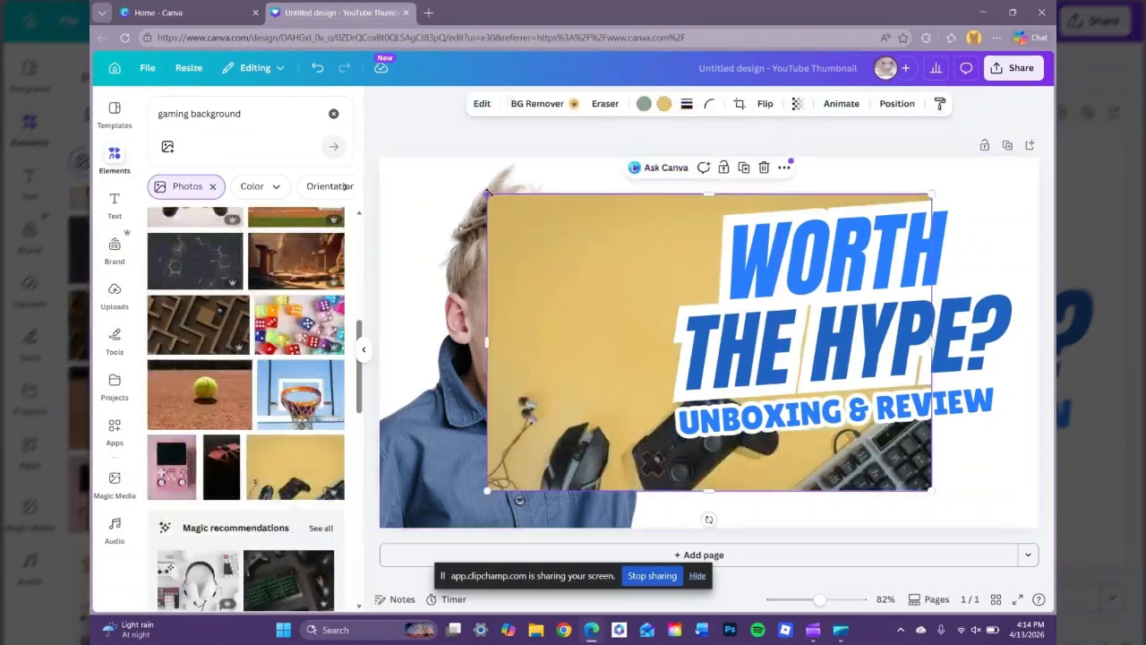
drag(487, 193, 405, 189)
drag(430, 324, 380, 326)
drag(932, 324, 1037, 324)
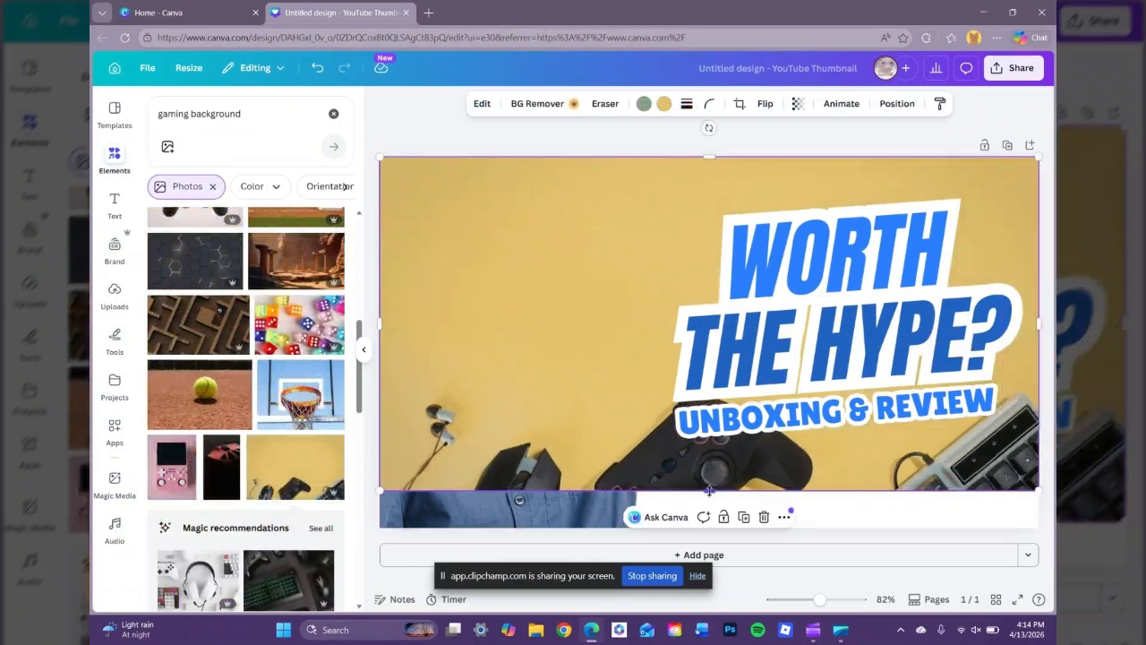
drag(708, 491, 706, 520)
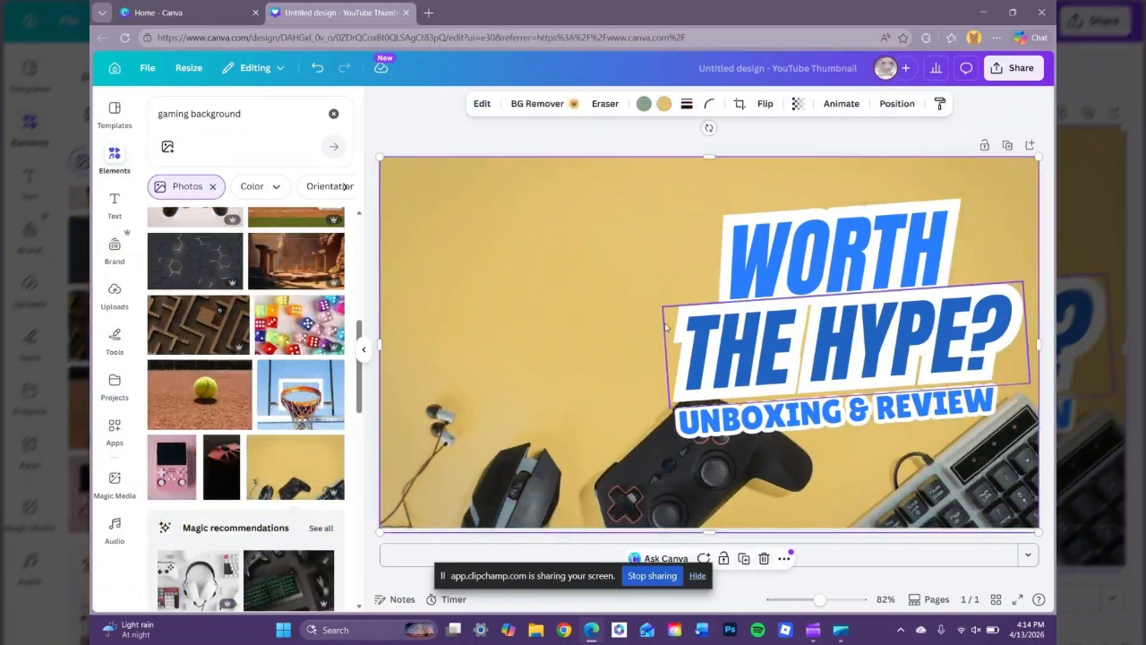
Send the gaming photo behind the boy and headline, dismissing the stray file-open window.
right_click(625, 240)
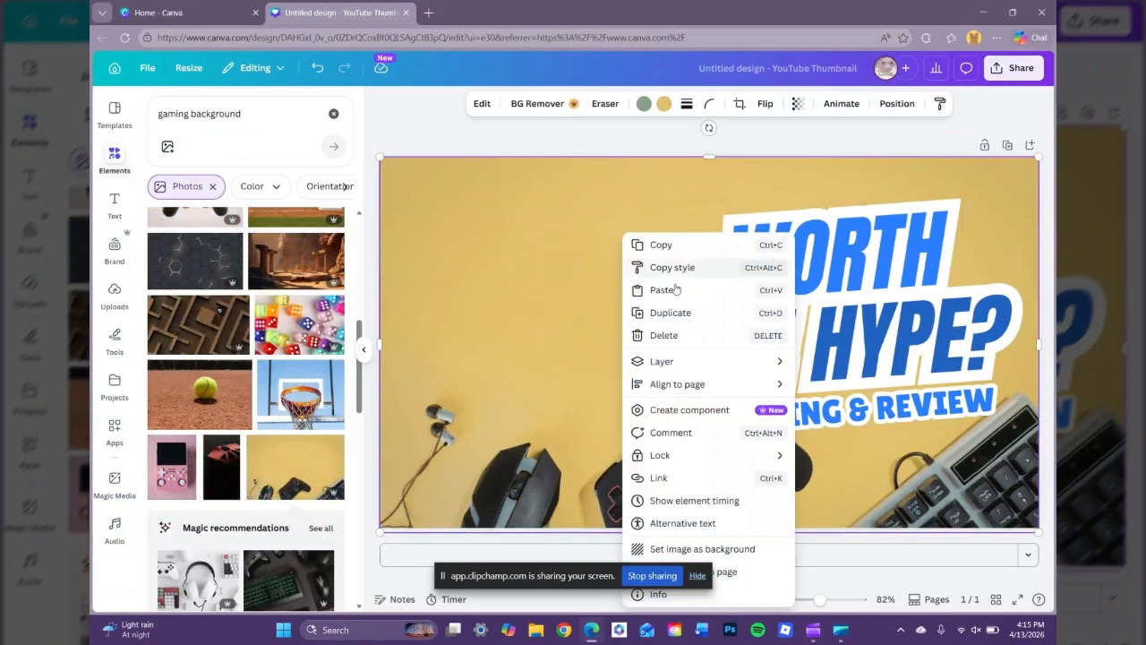
mouse_move(668, 366)
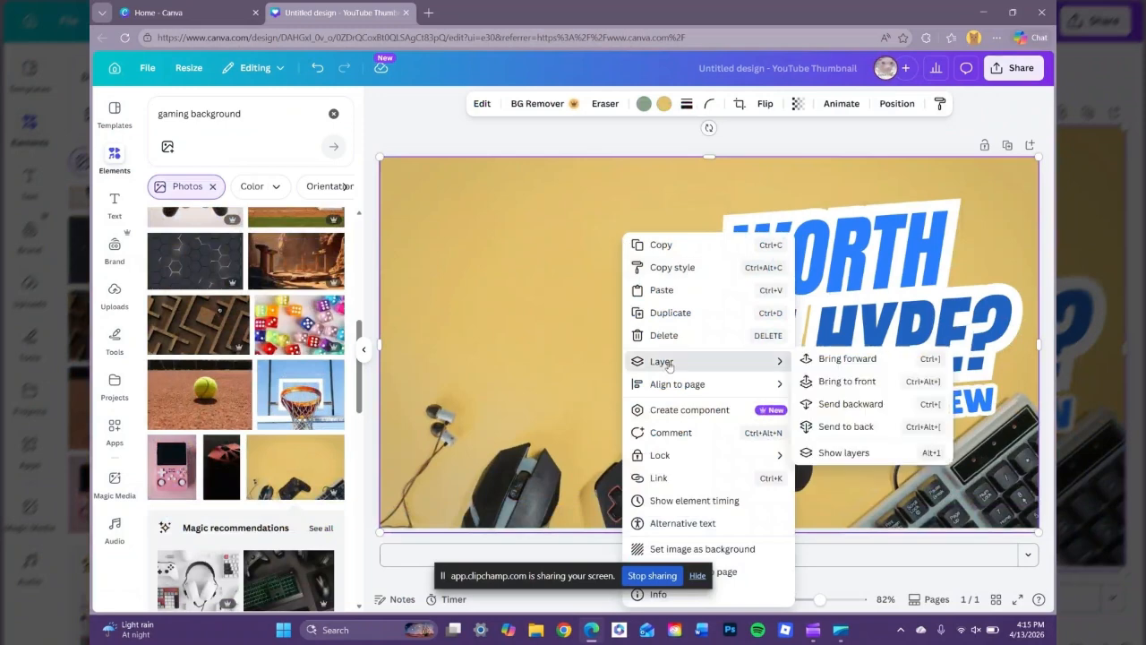
click(843, 360)
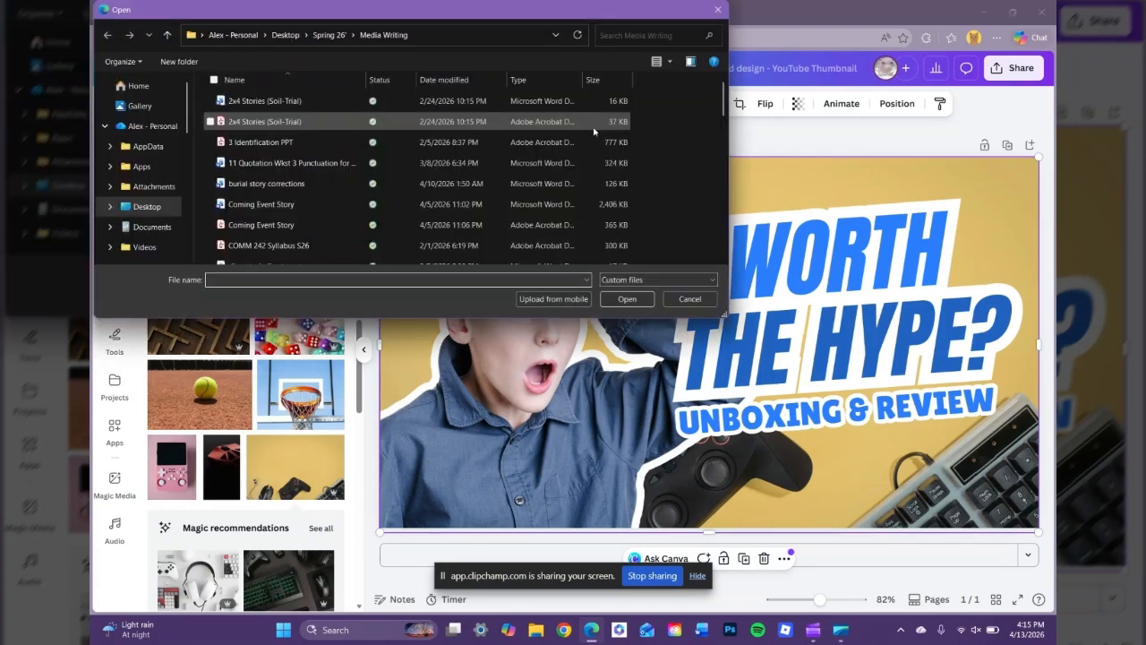
click(718, 11)
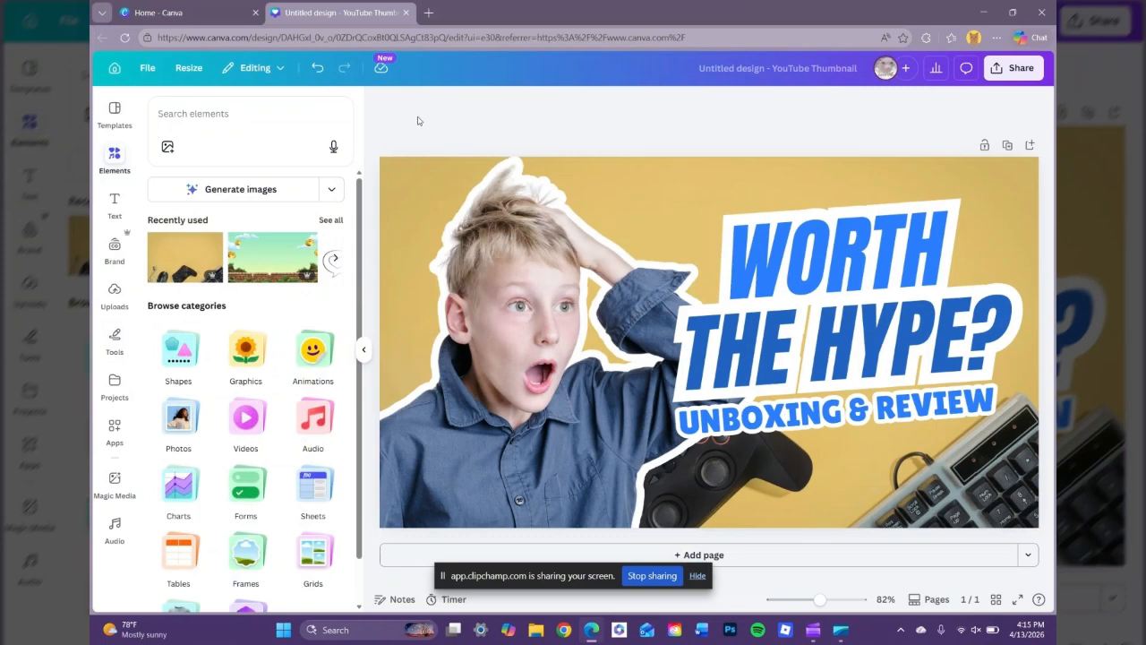
click(117, 202)
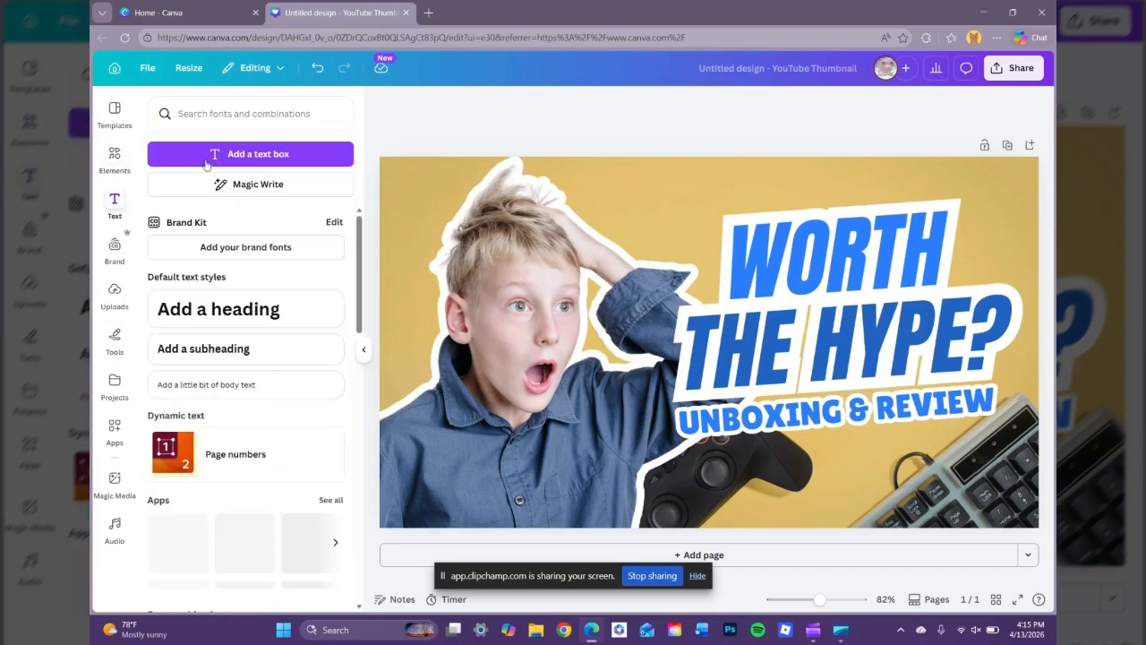
Add a heading reading 'A Gaming Video' and move it above WORTH.
click(203, 310)
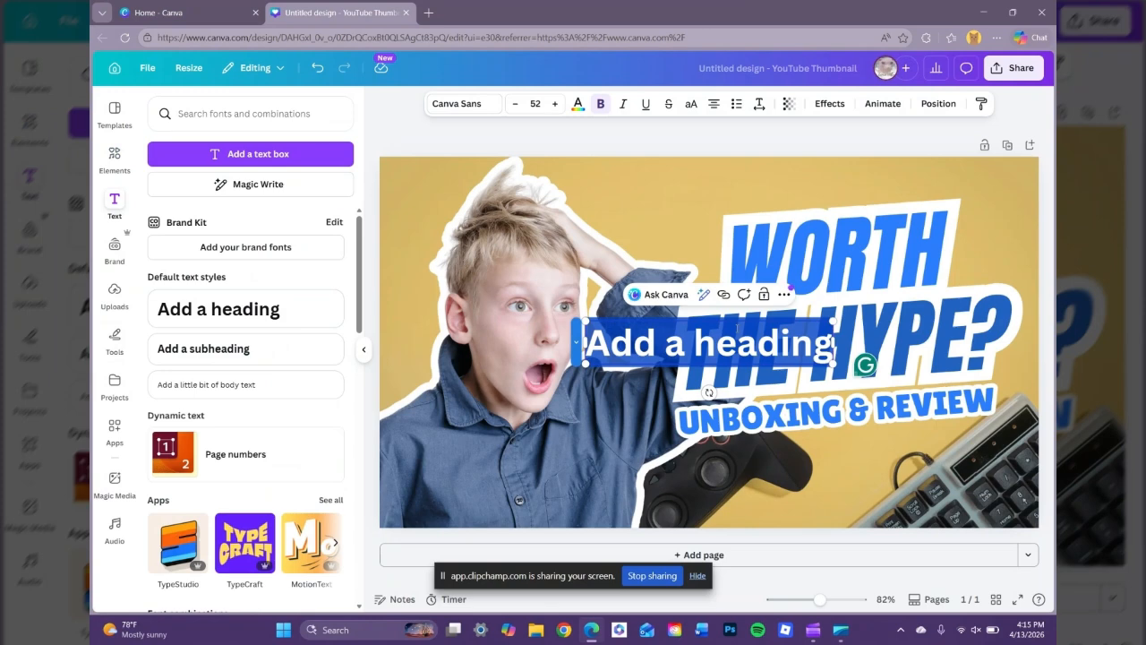
text(A)
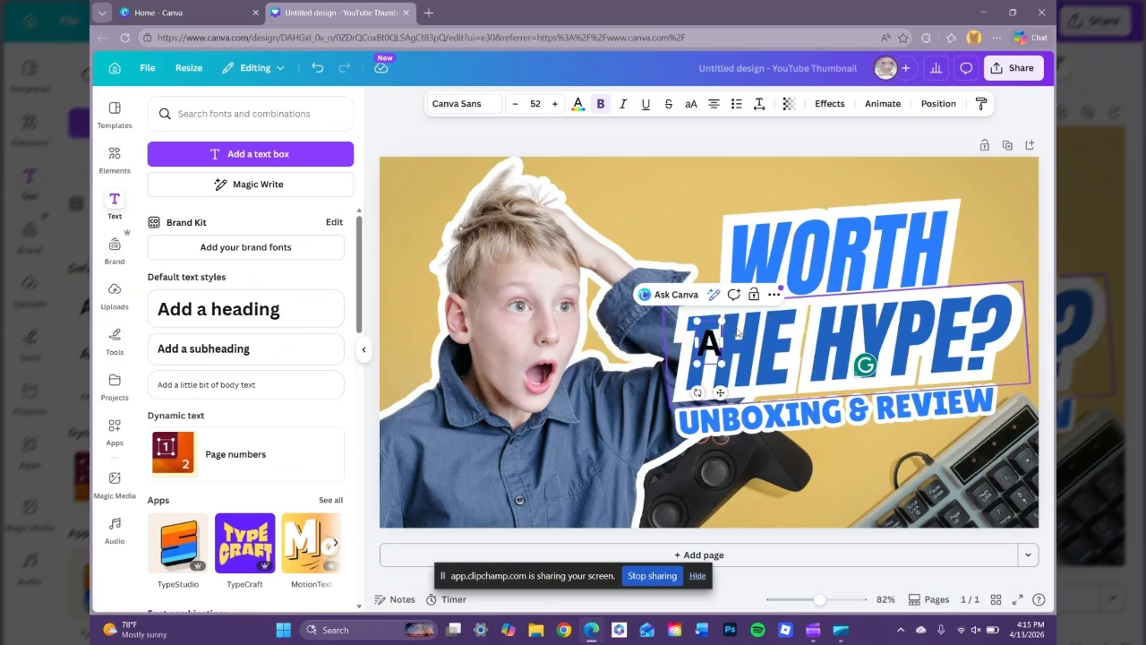
text( Gaming)
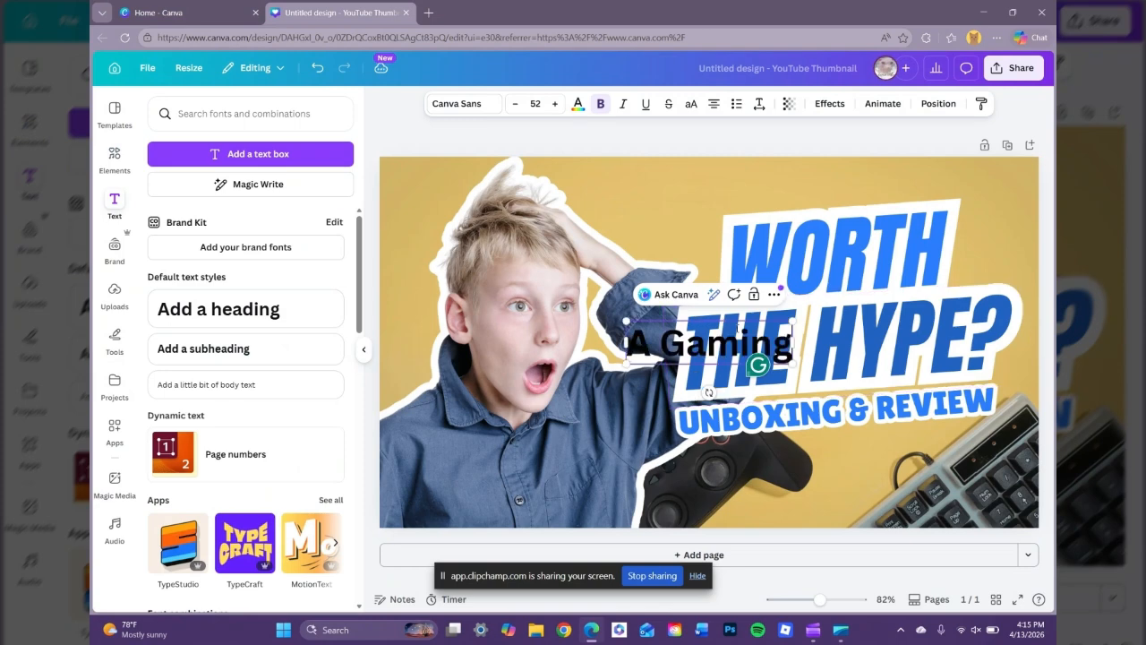
text( Vido)
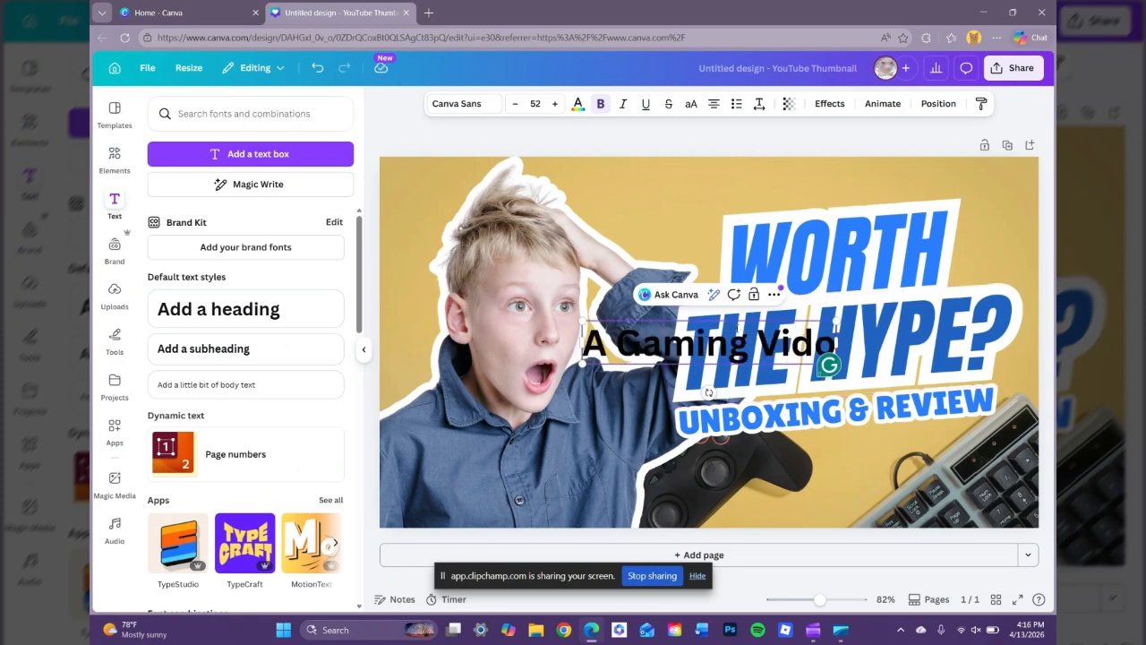
key(BackSpace)
text(eo)
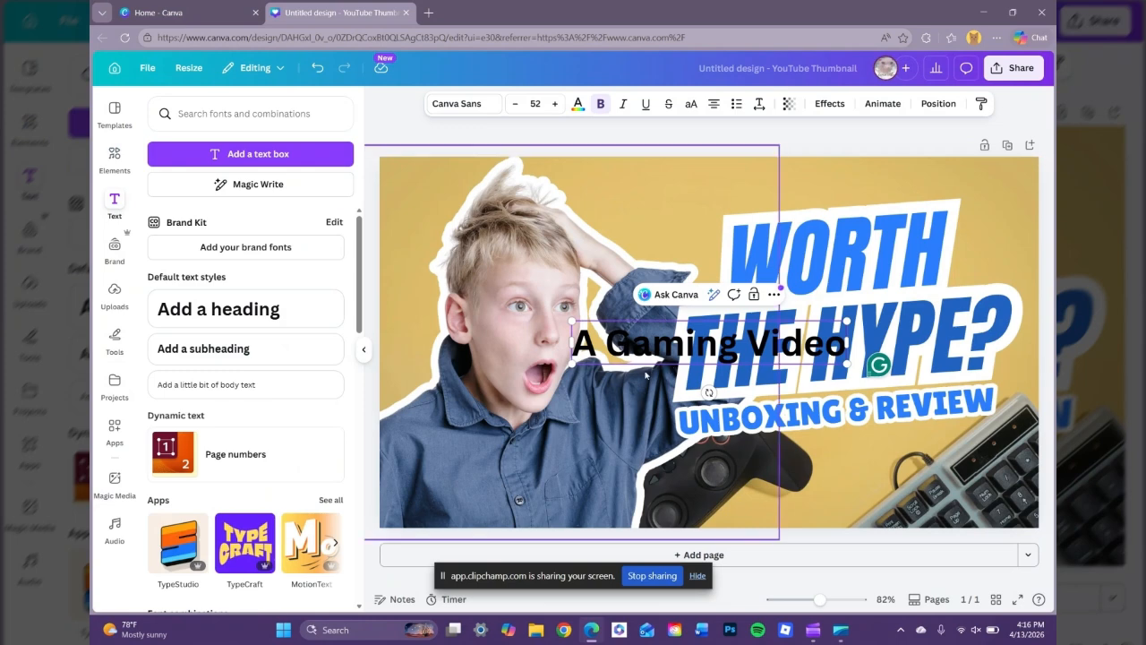
drag(652, 353, 799, 221)
Set the A Gaming Video heading to League Spartan at font size 52.
double_click(800, 190)
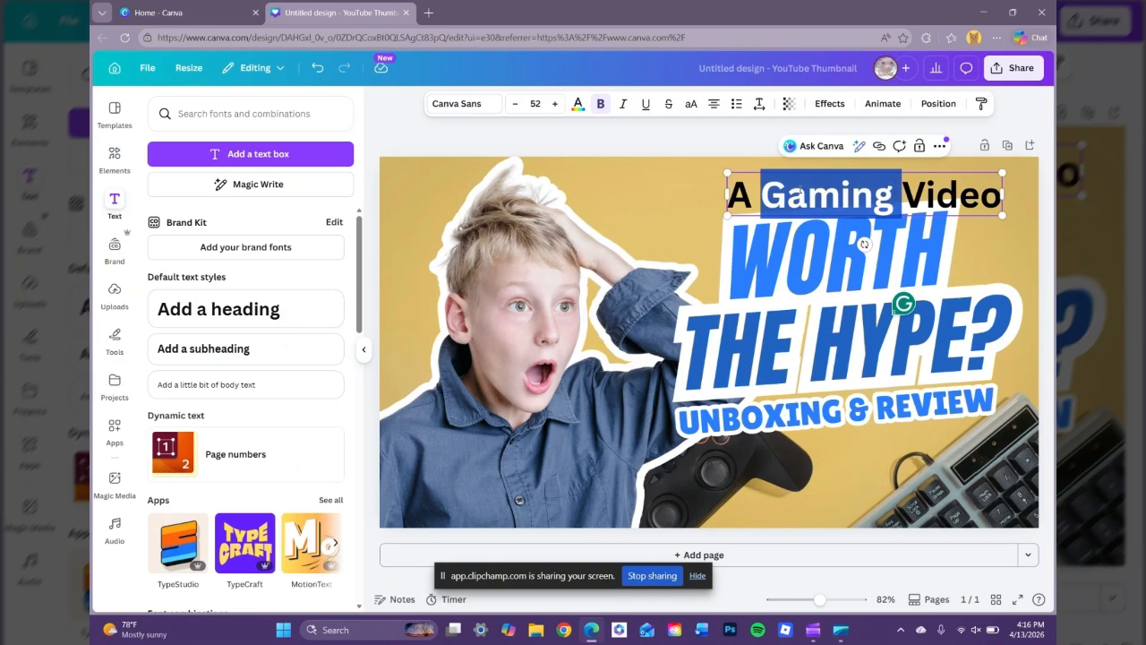
triple_click(800, 190)
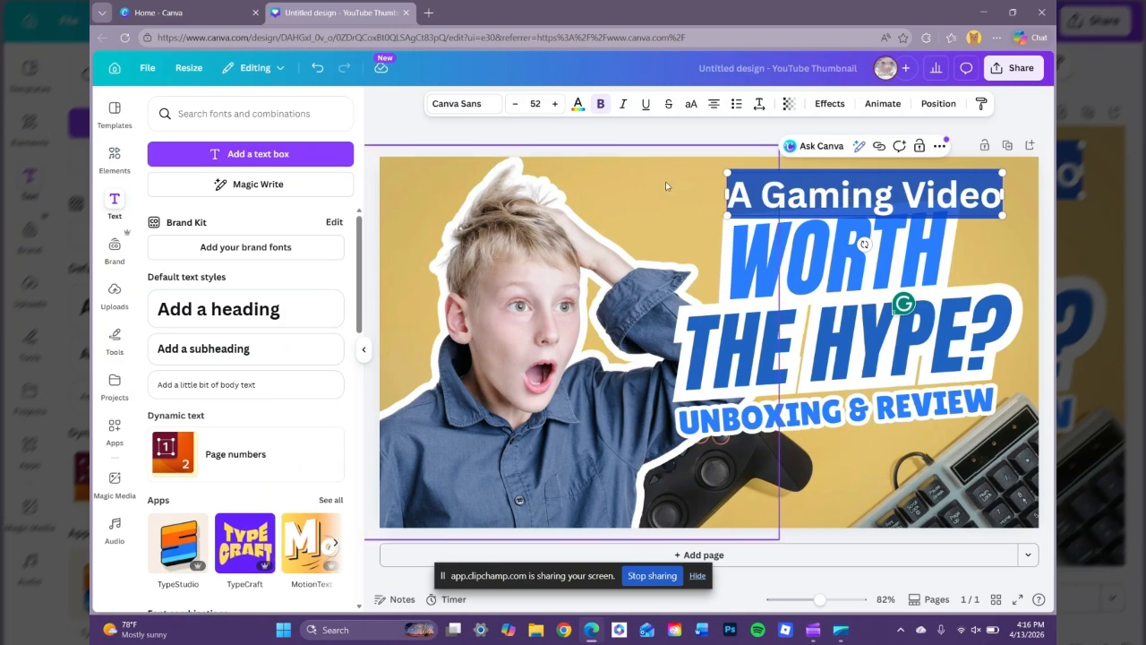
click(487, 106)
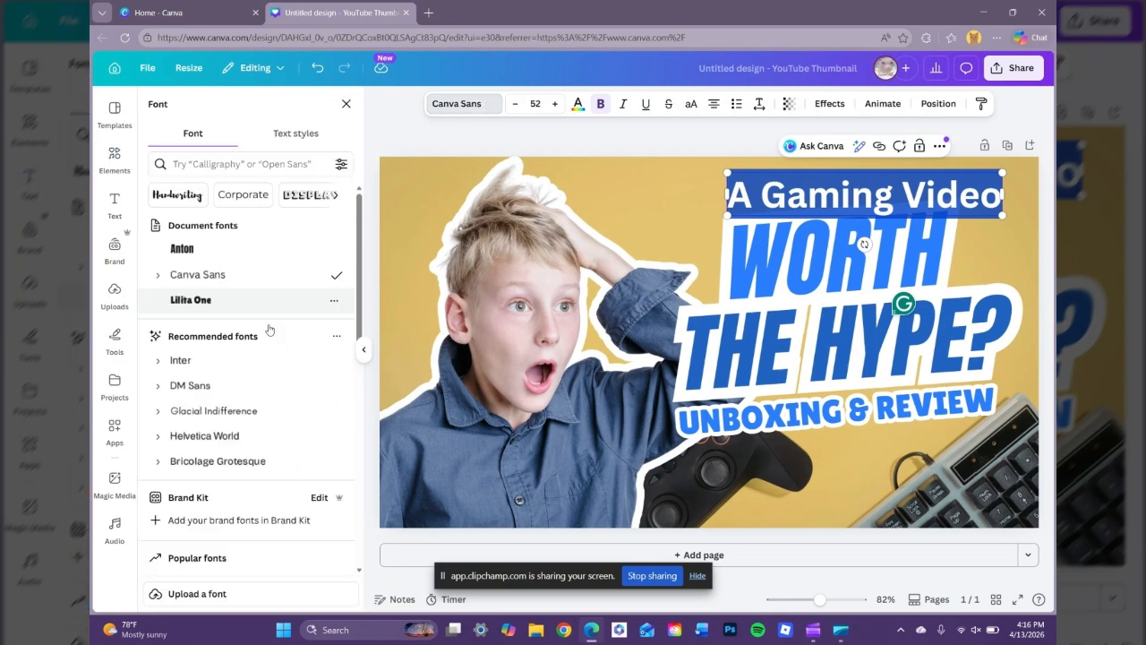
click(557, 105)
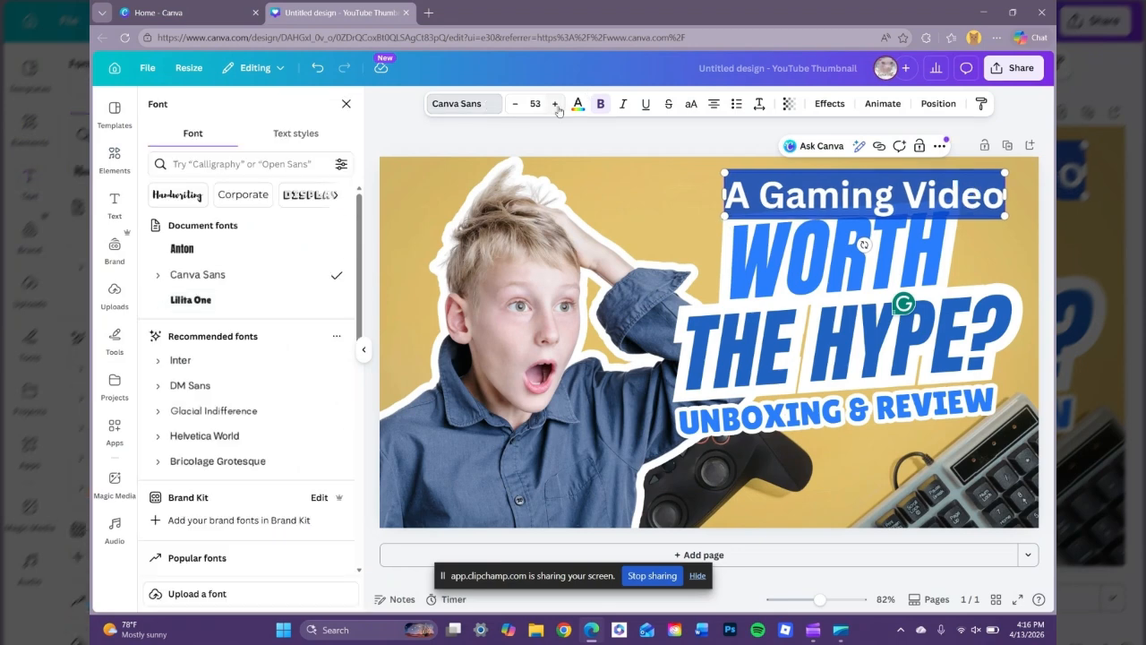
click(556, 104)
click(522, 105)
click(522, 105)
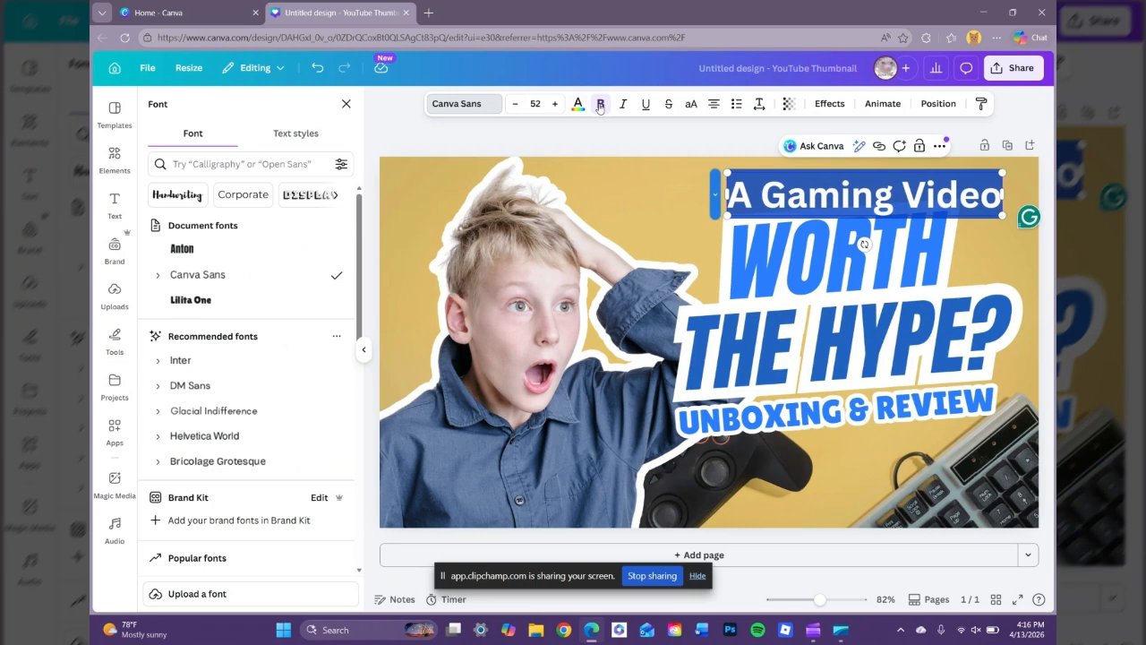
click(577, 104)
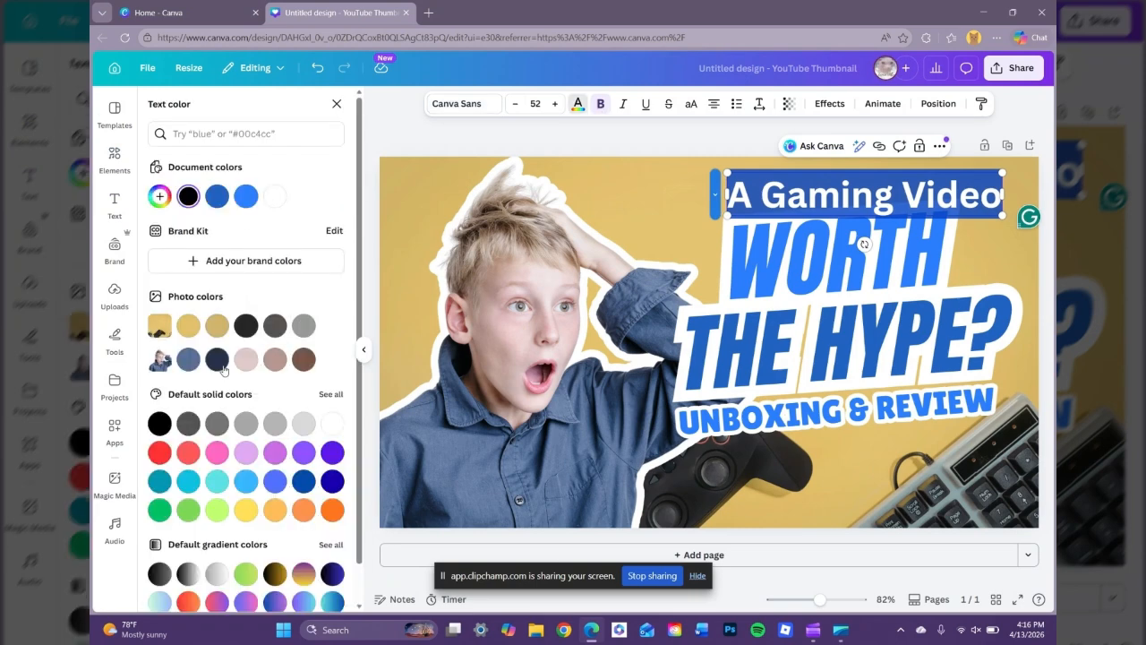
click(464, 104)
scroll(251, 424, down, 3)
scroll(251, 425, down, 2)
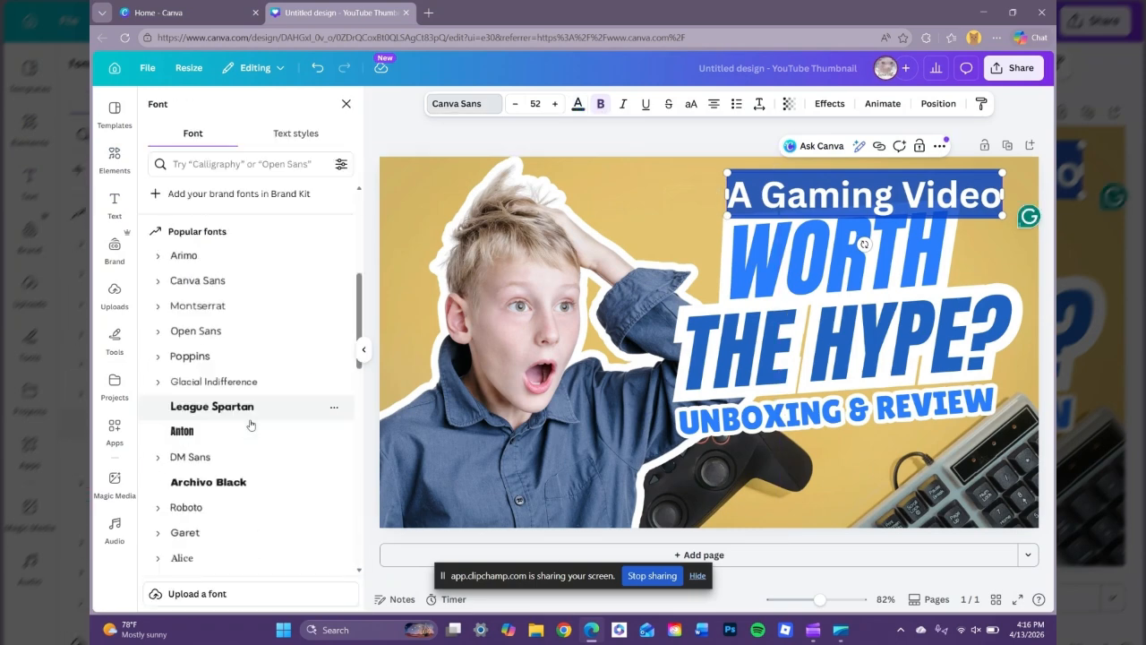
click(242, 409)
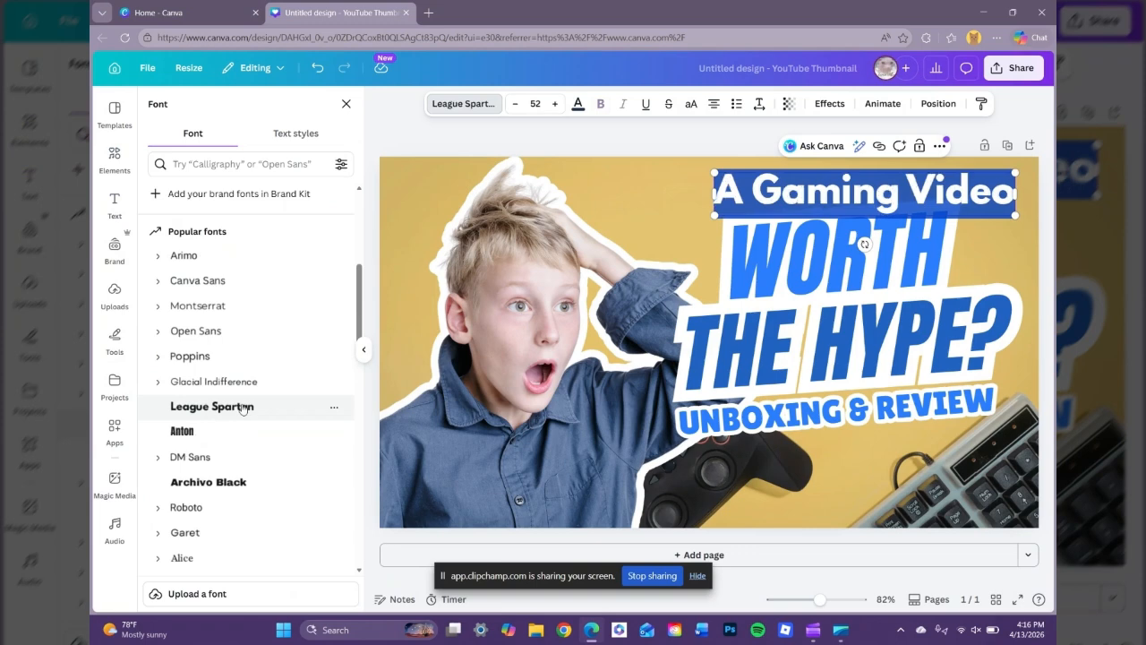
Move the A Gaming Video heading up to the page's top edge.
click(700, 140)
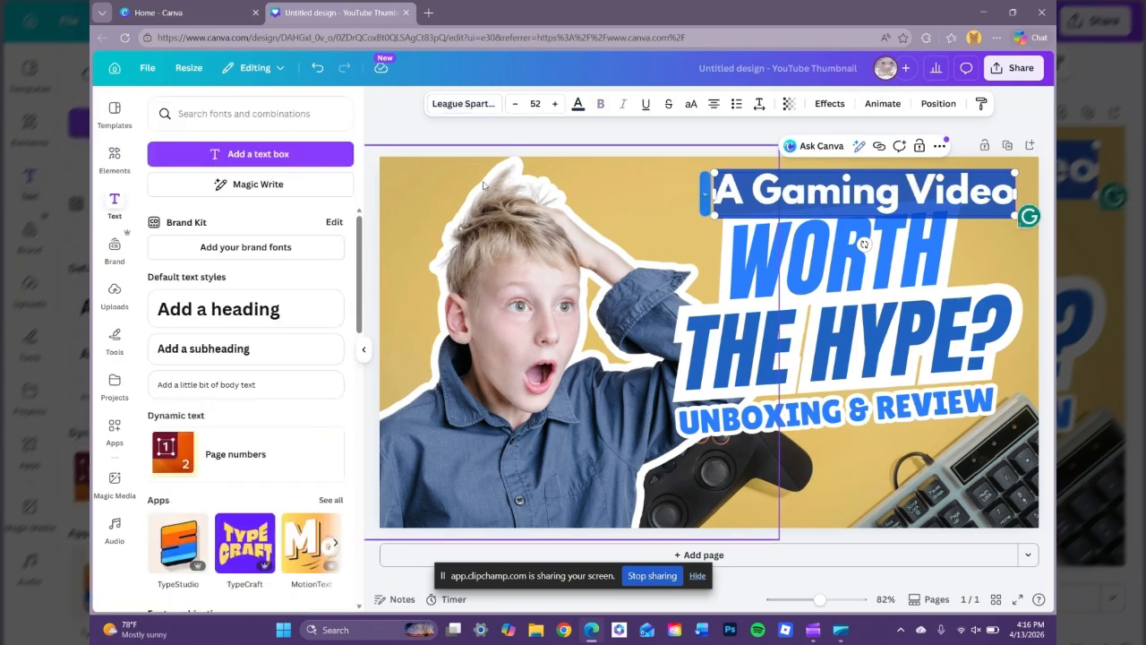
drag(857, 226, 833, 220)
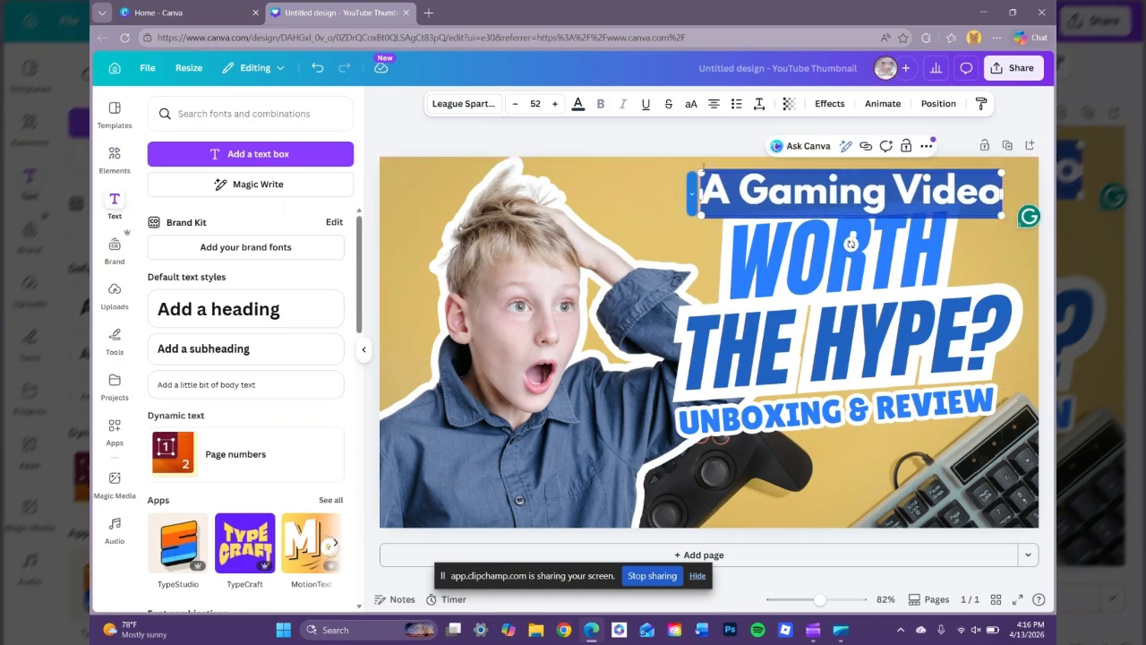
click(813, 323)
Undo the accidental typing so the WORTH text is restored.
click(796, 268)
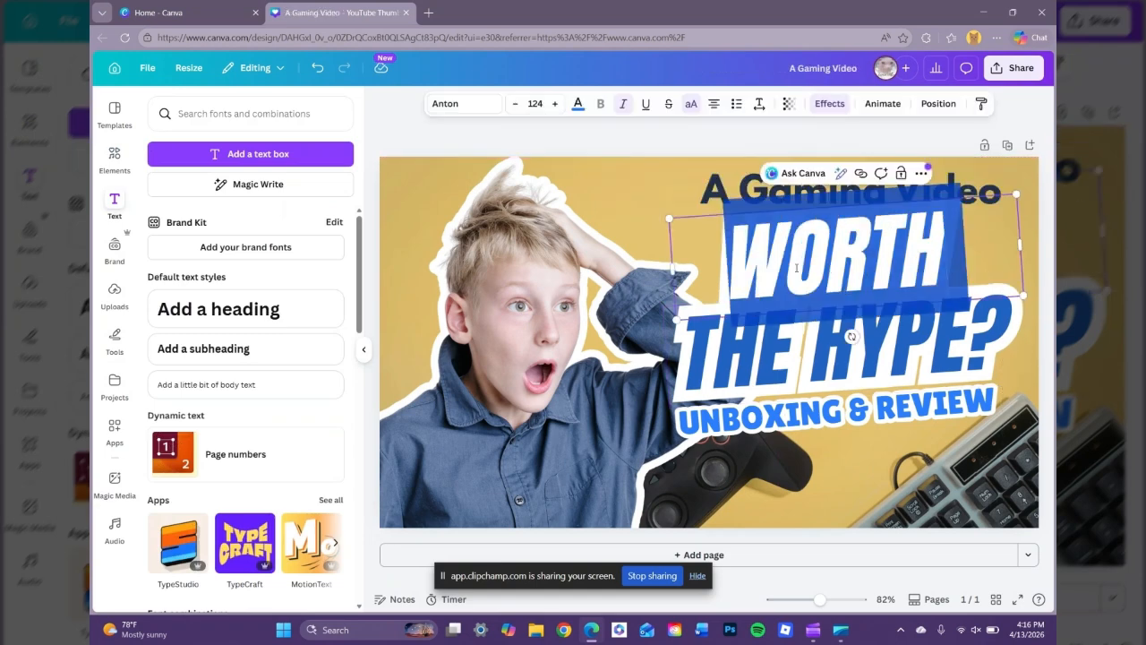
click(796, 268)
double_click(797, 271)
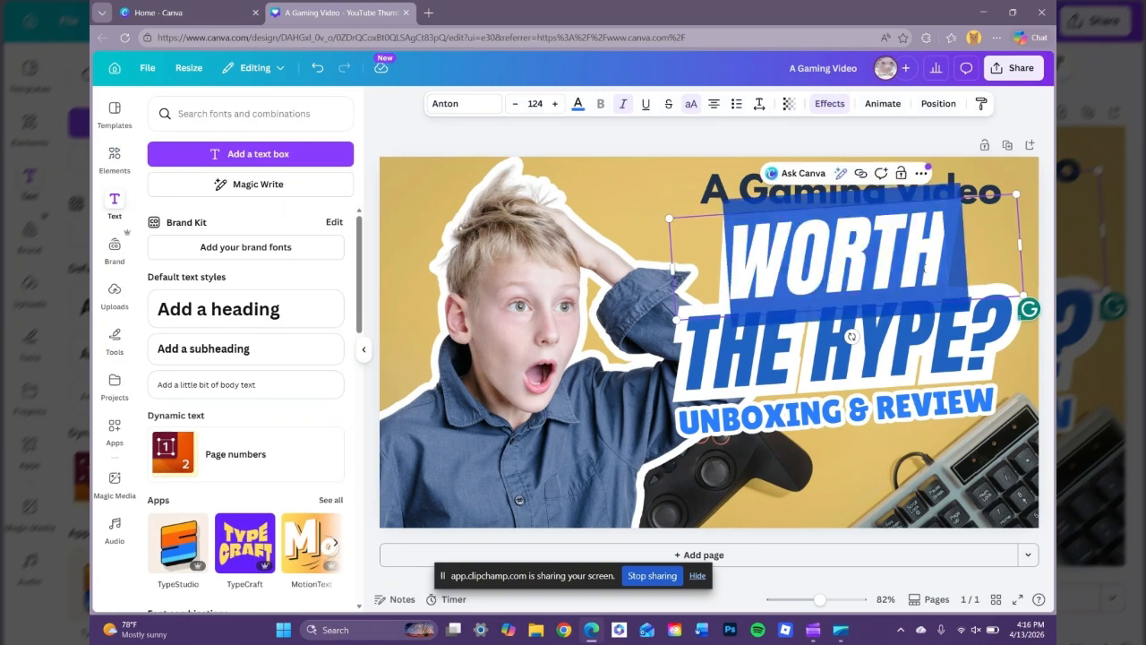
text(GA)
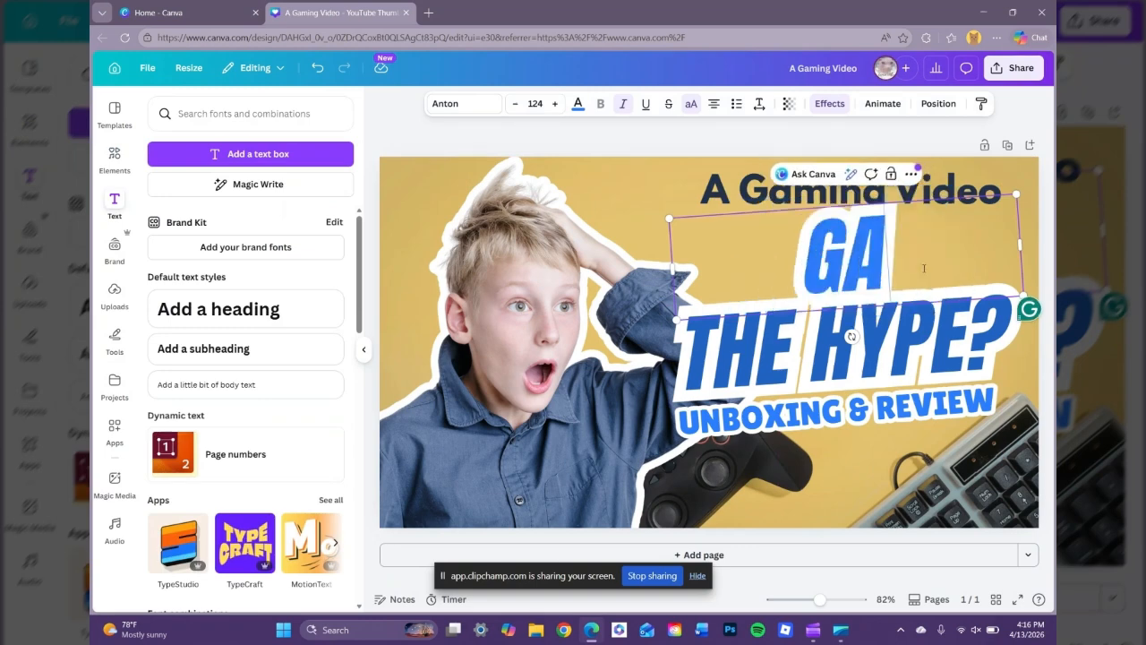
text(JKSDALK)
key(ctrl+z)
key(ctrl+z)
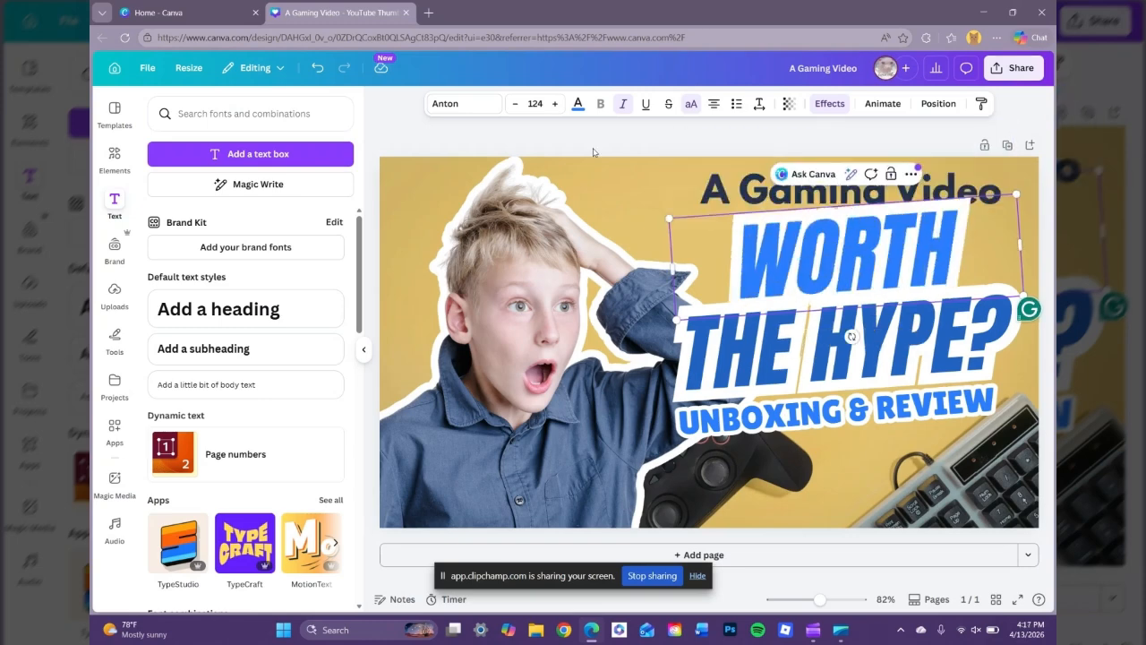
click(593, 152)
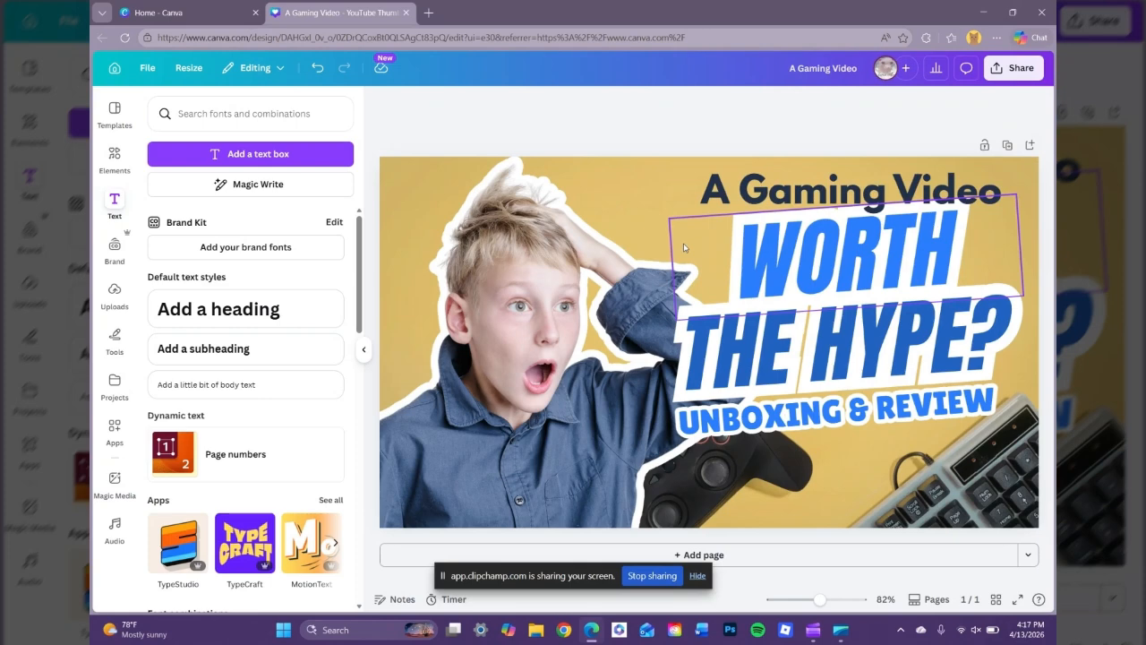
Move WORTH up, then select the whole headline block and reposition it beneath the heading.
drag(729, 262, 755, 260)
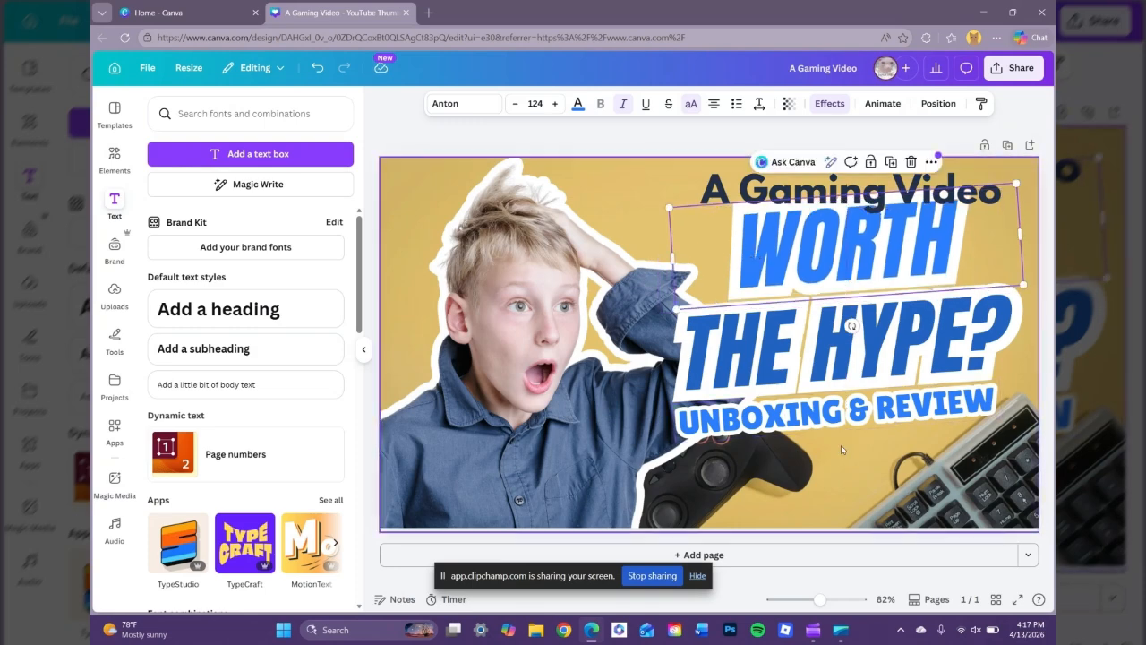
click(574, 134)
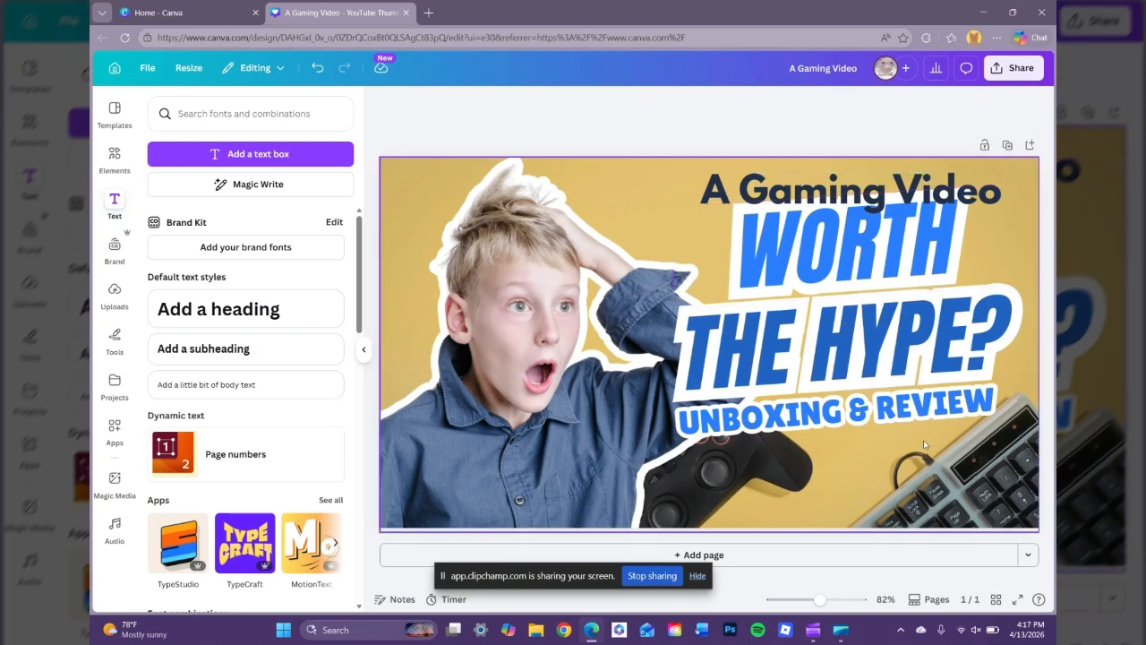
drag(924, 443, 822, 303)
click(698, 225)
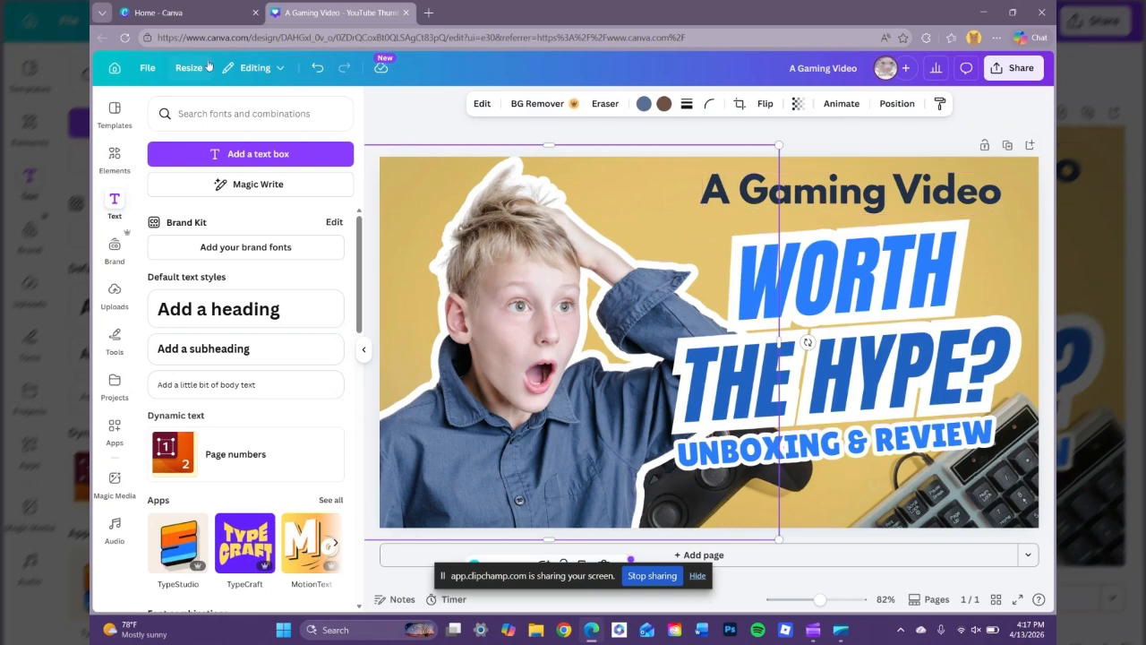
Search elements for 'arrow' and drag an arrow shape onto the thumbnail.
click(115, 156)
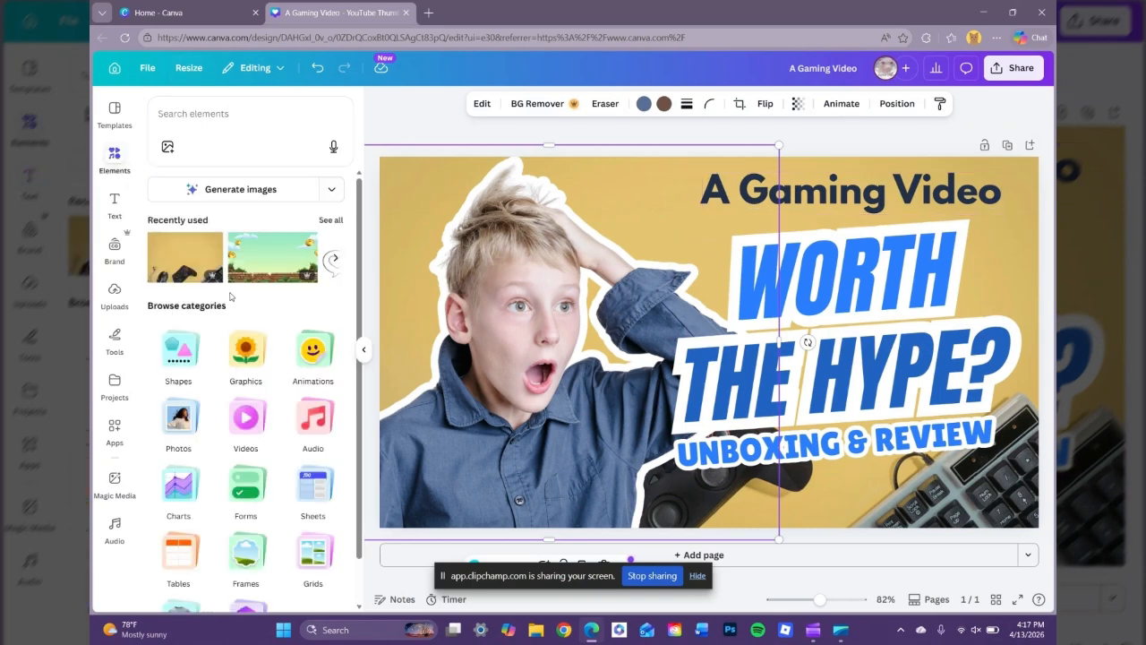
click(114, 155)
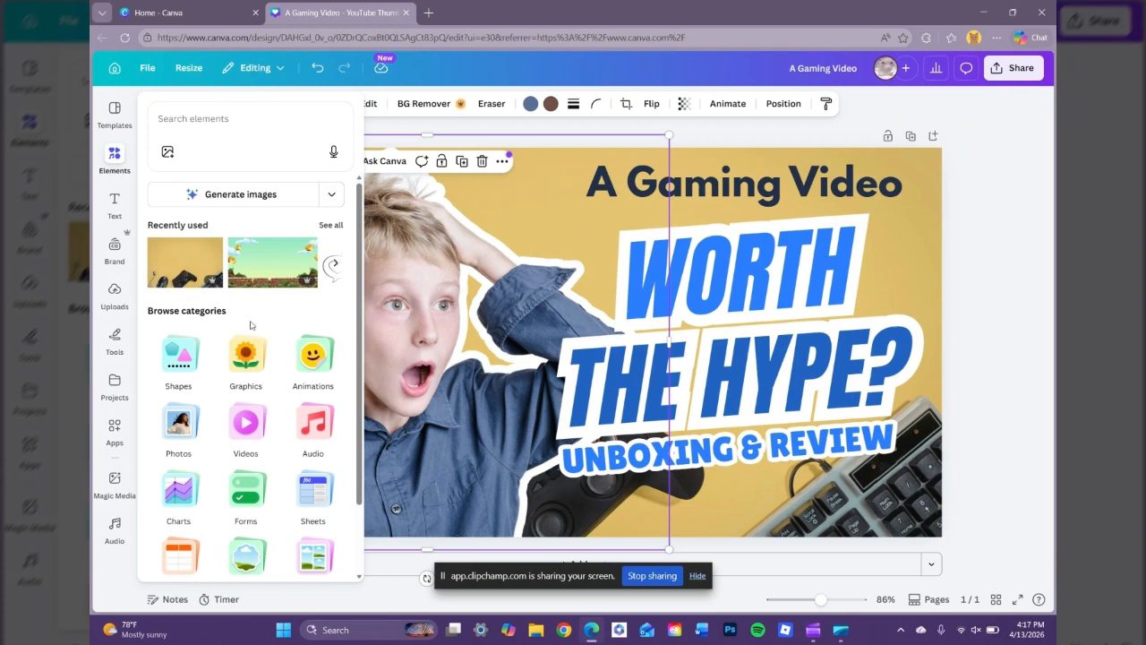
scroll(240, 376, down, 1)
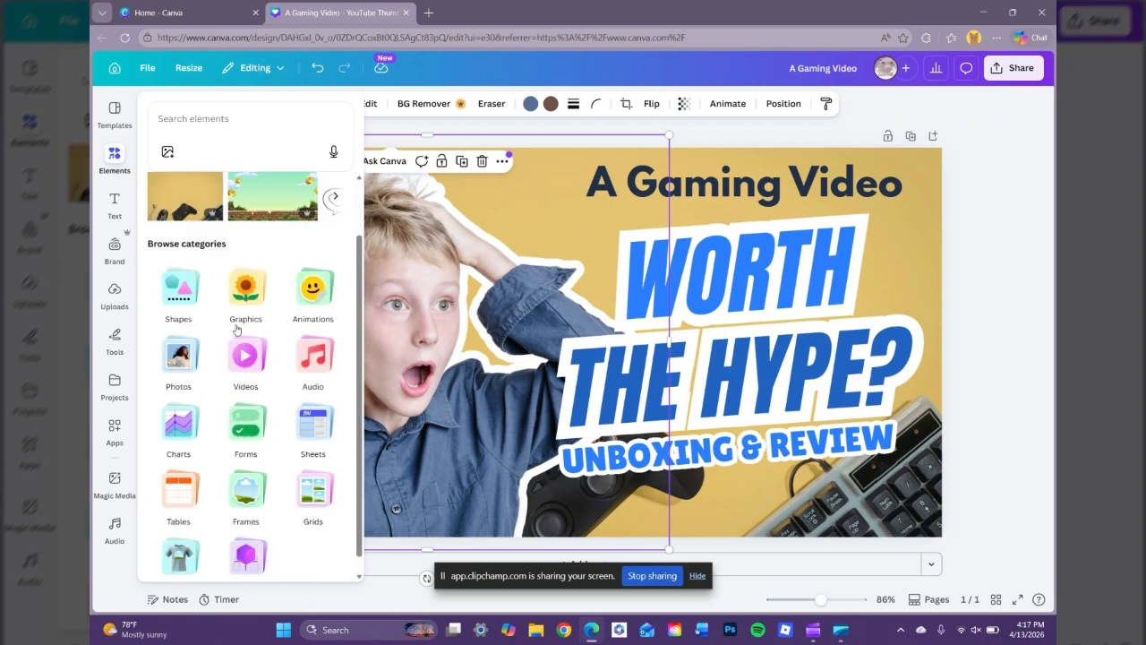
scroll(188, 181, up, 1)
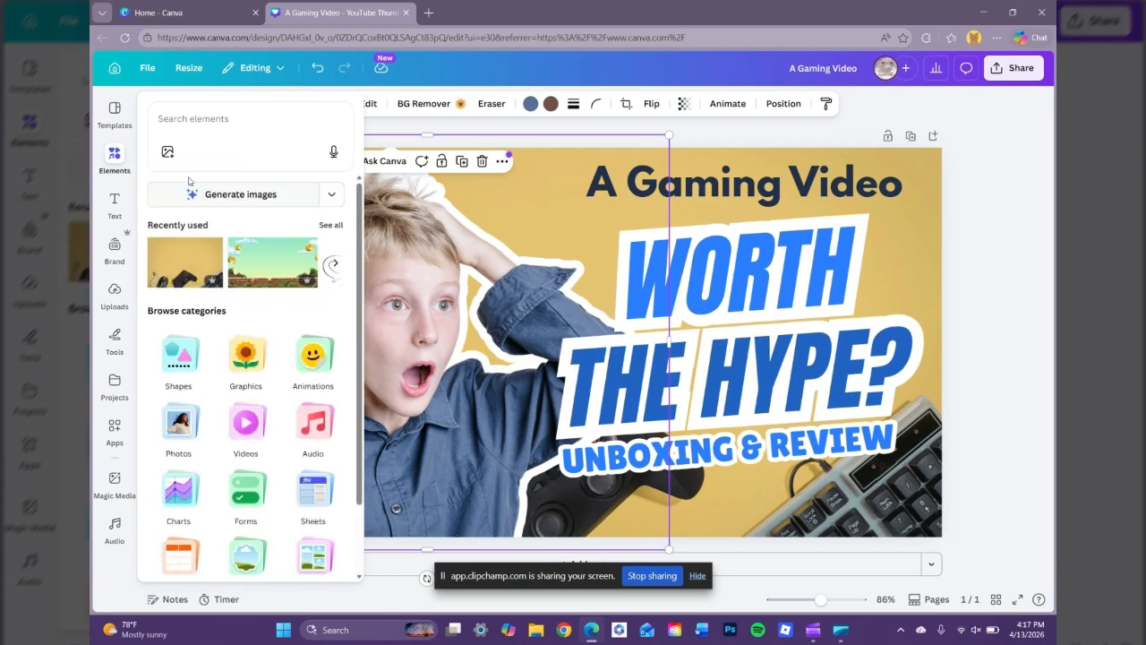
click(205, 121)
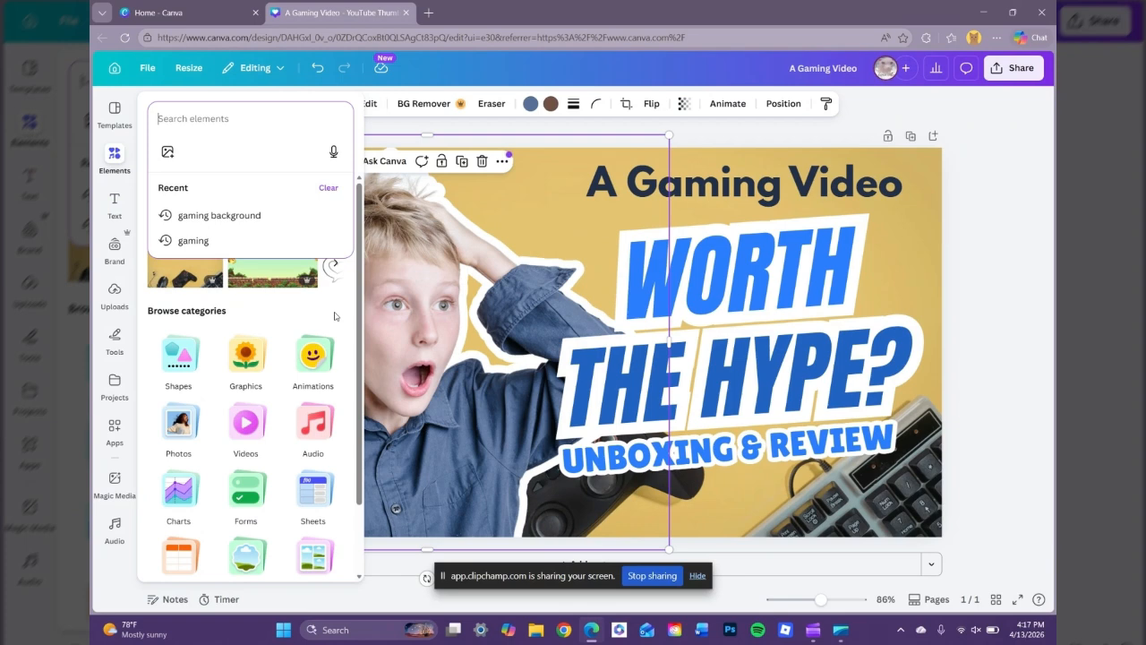
text(a)
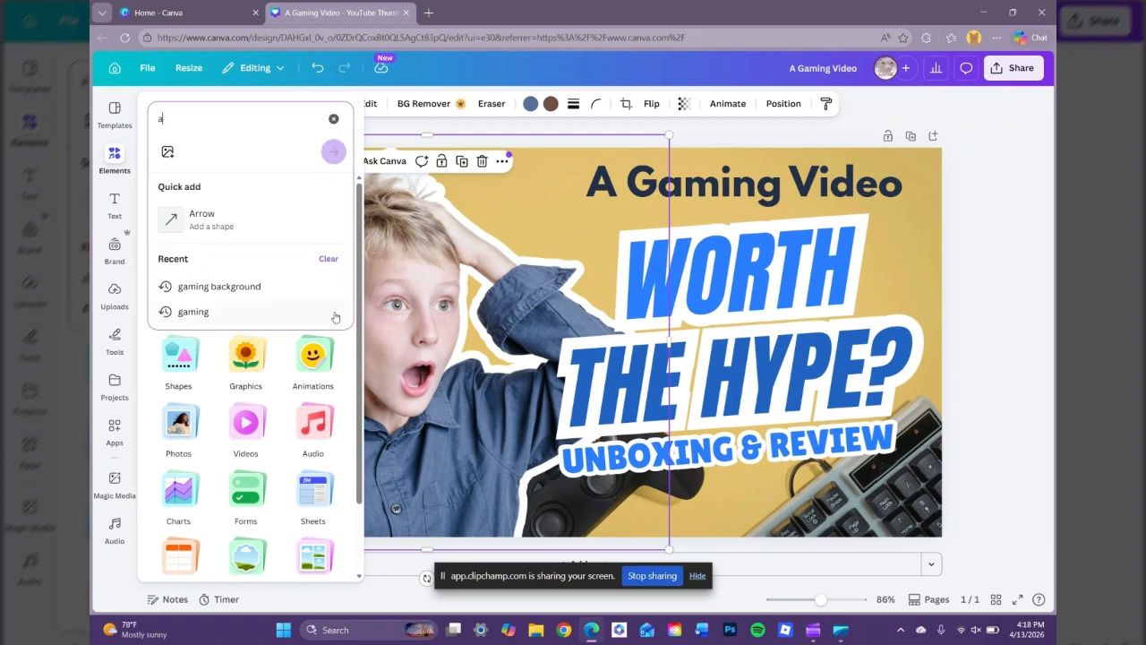
text(rrow)
key(Return)
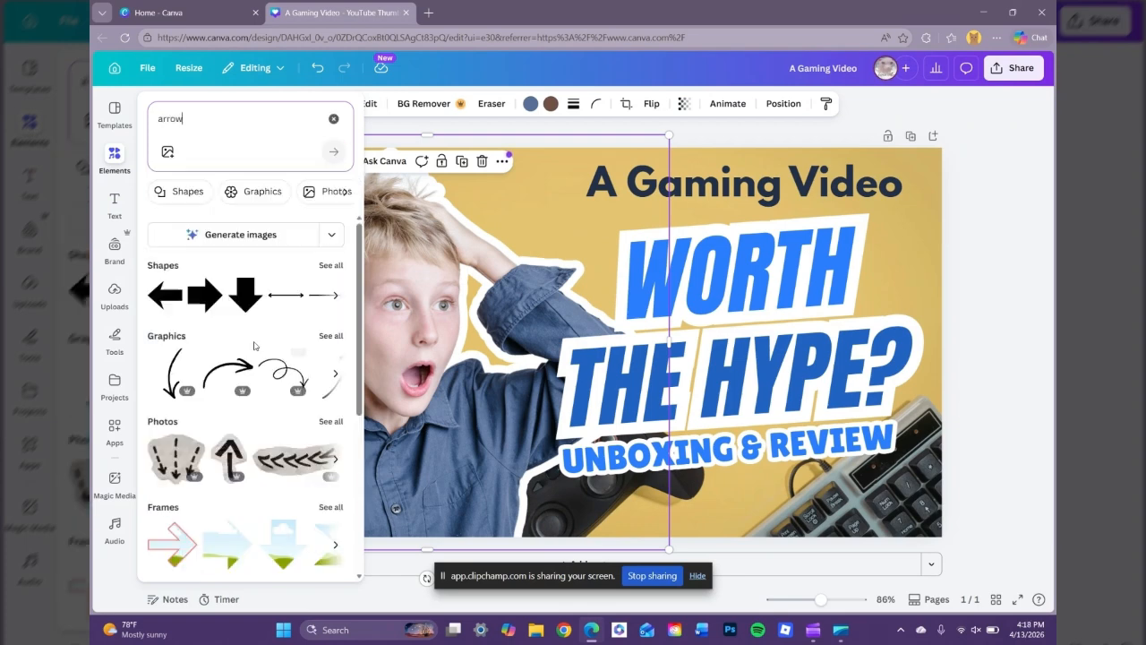
click(330, 265)
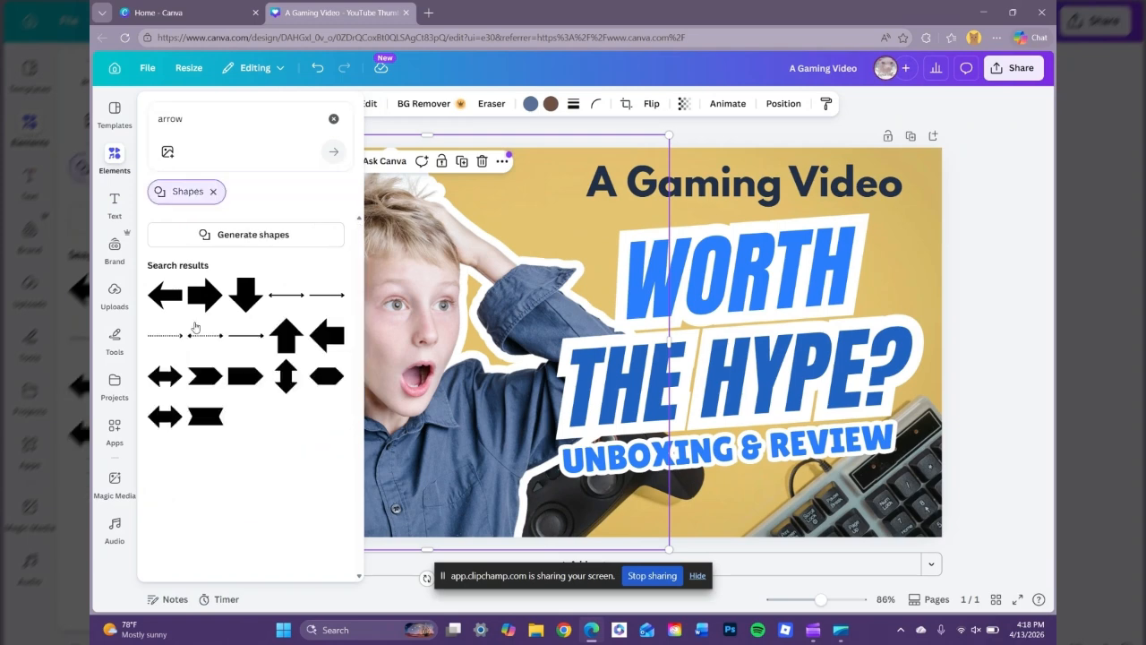
drag(195, 327, 587, 302)
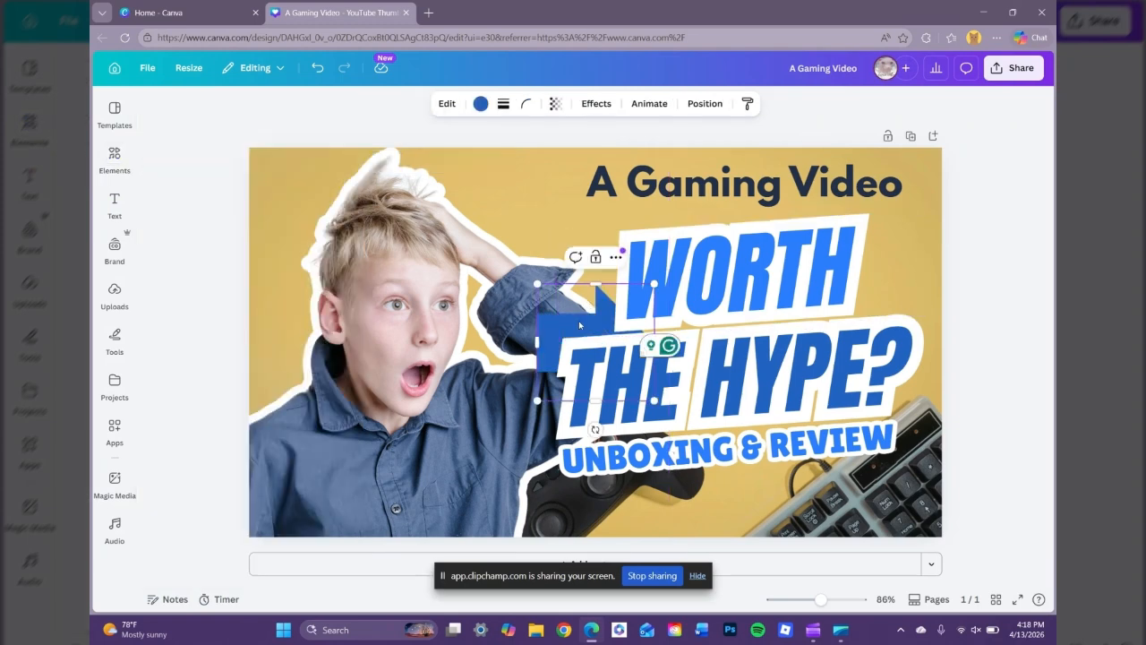
Recolour the arrow dark navy, shrink it to about 171 px, and place it left of WORTH.
drag(580, 325, 522, 206)
click(481, 103)
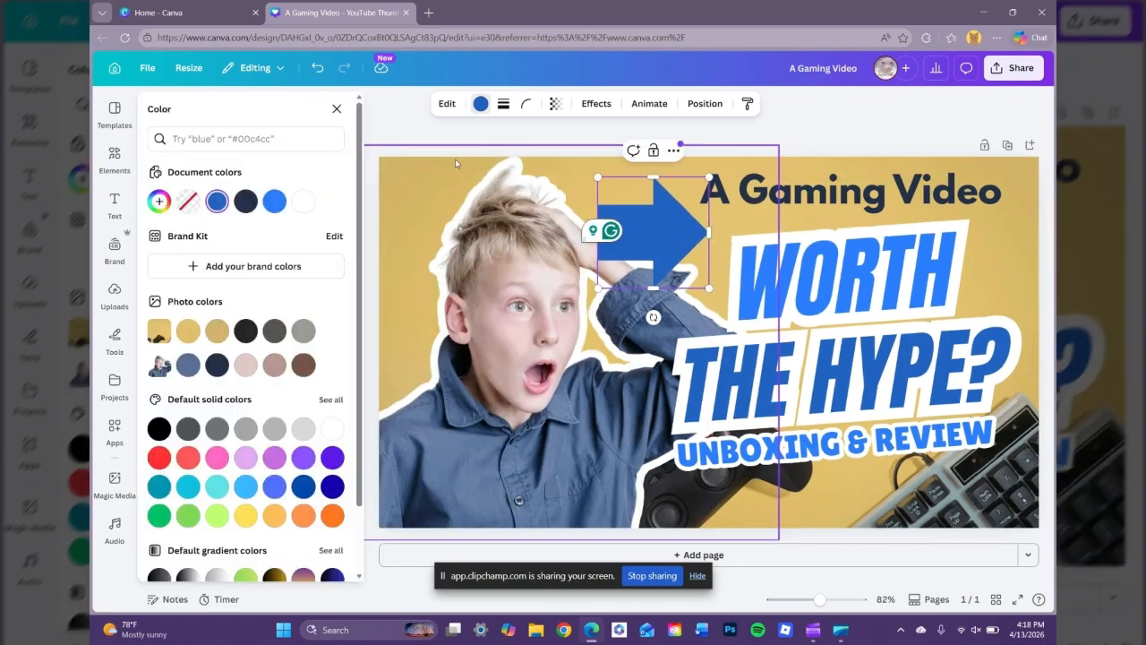
click(247, 202)
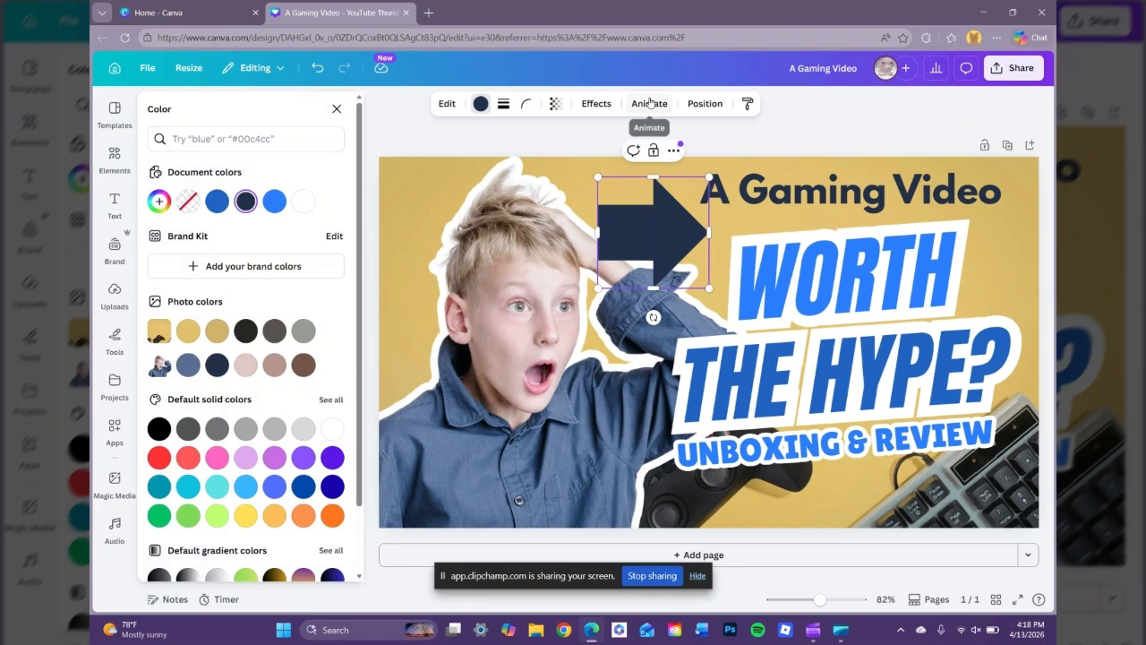
drag(709, 177, 682, 203)
drag(636, 260, 667, 295)
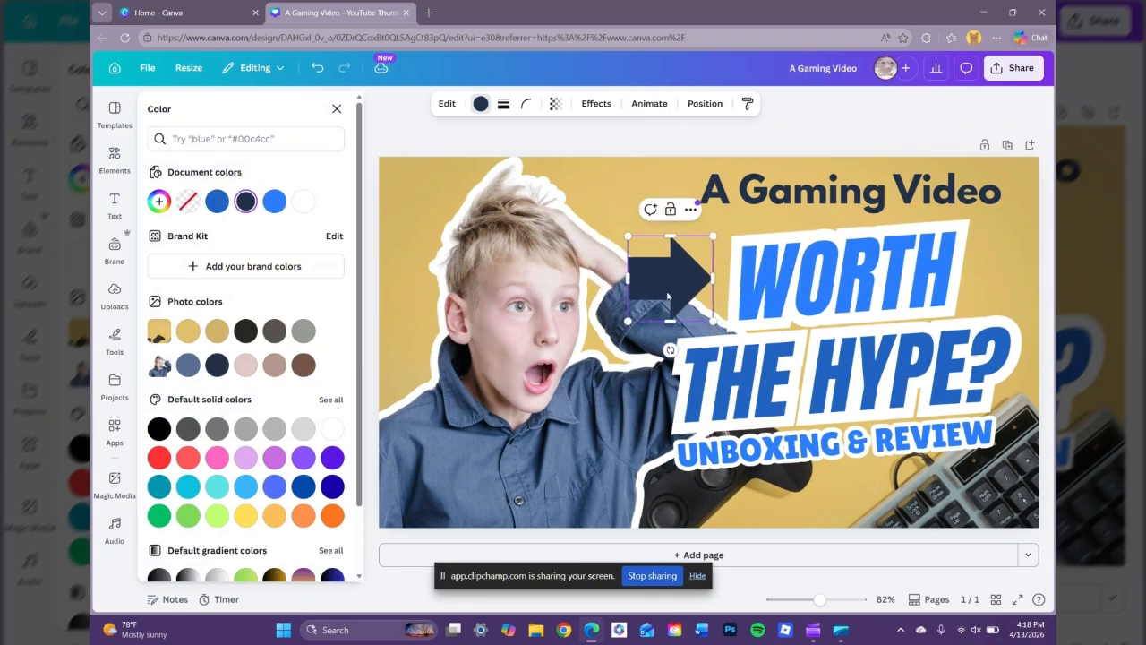
click(606, 159)
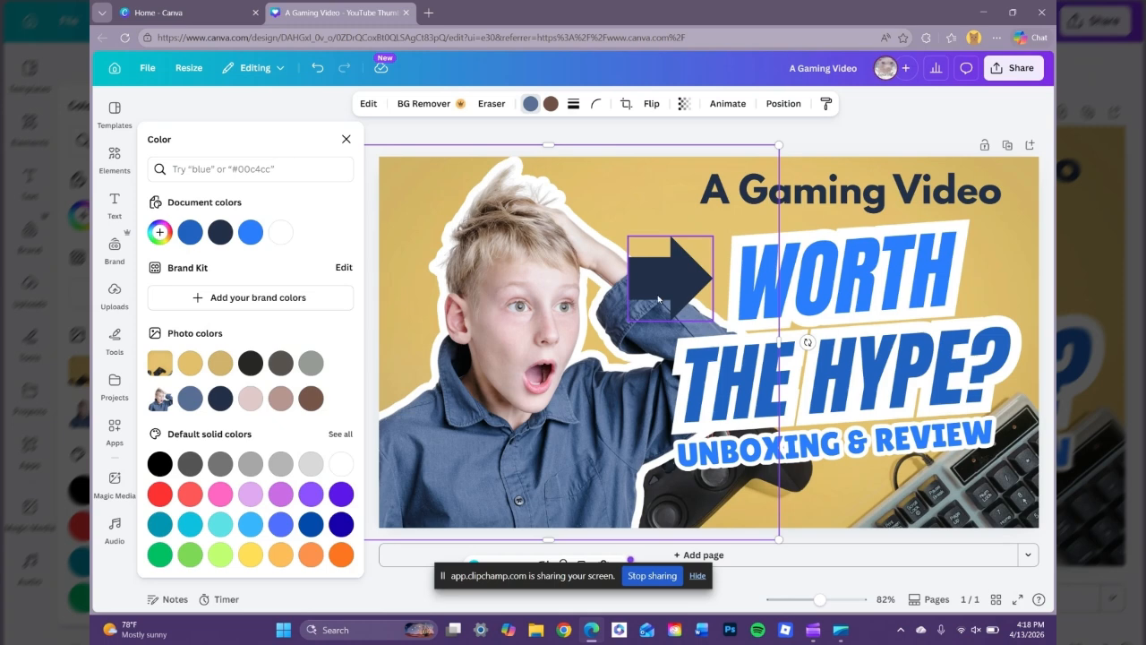
click(531, 105)
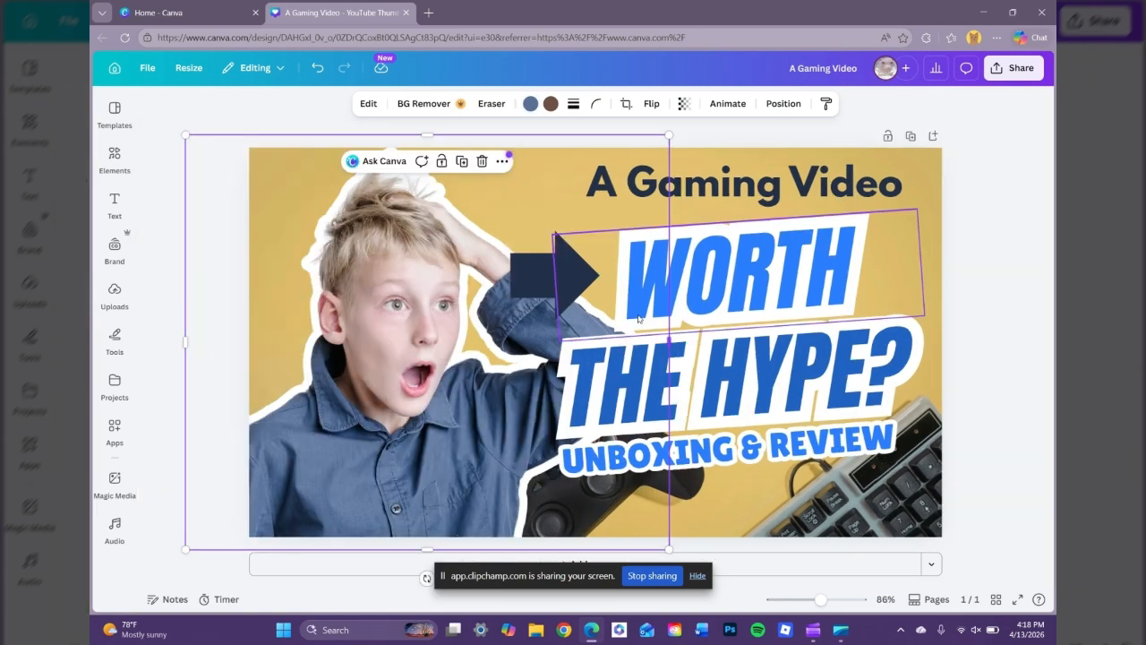
scroll(1005, 395, down, 1)
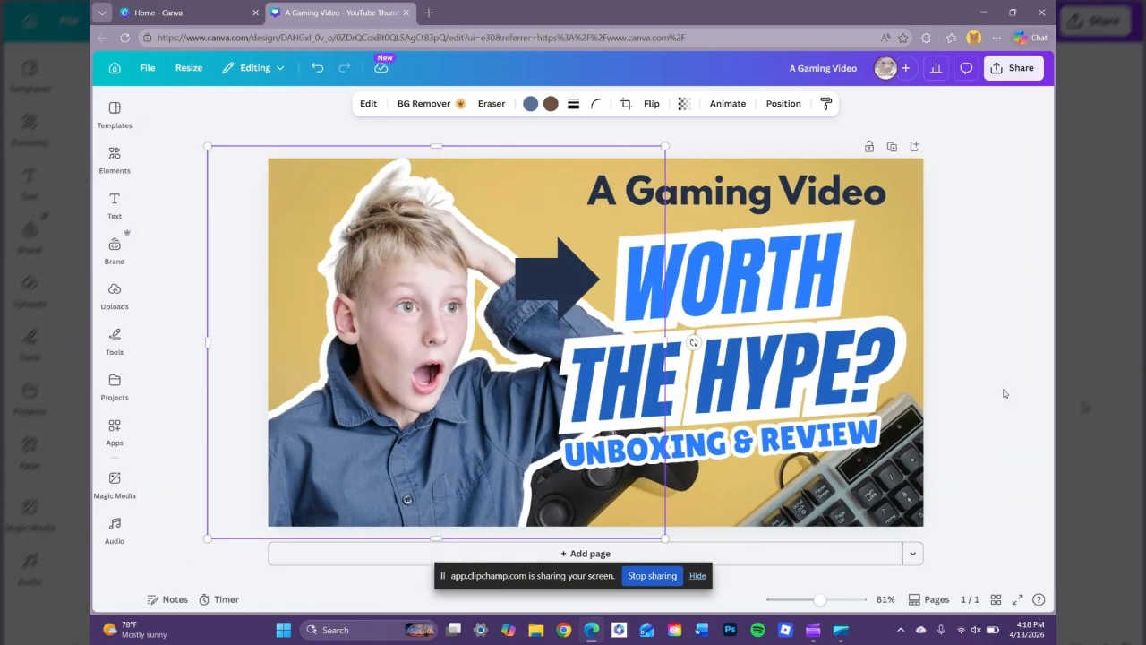
scroll(985, 394, down, 1)
Resize the dark navy arrow to 169.5 px using its corner handles.
click(965, 395)
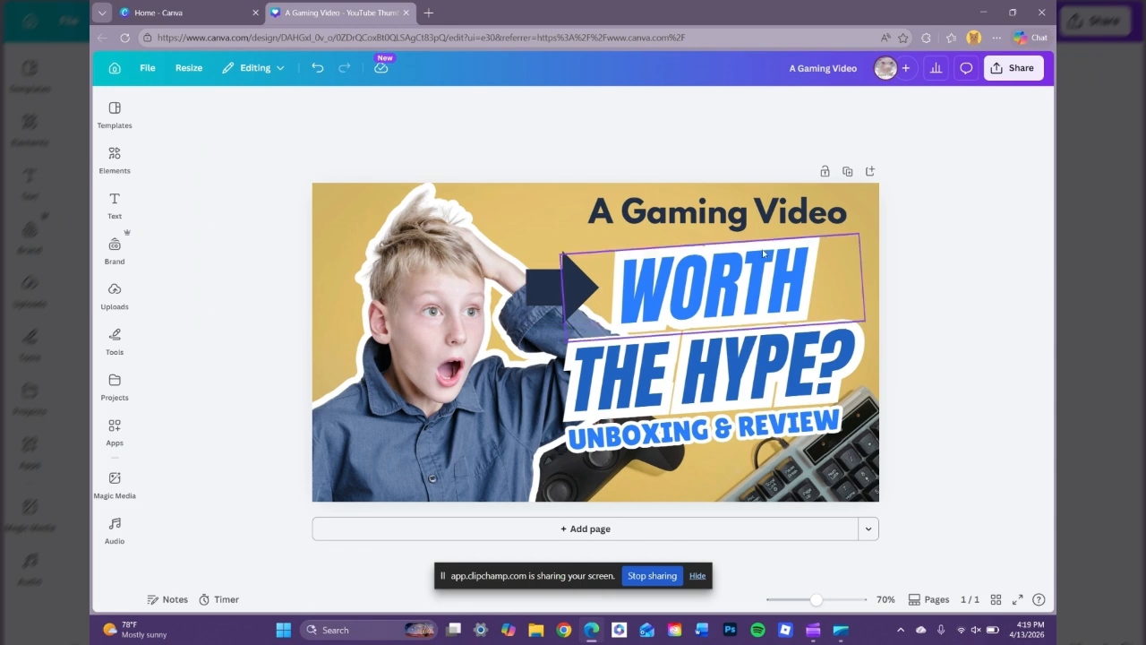
click(552, 290)
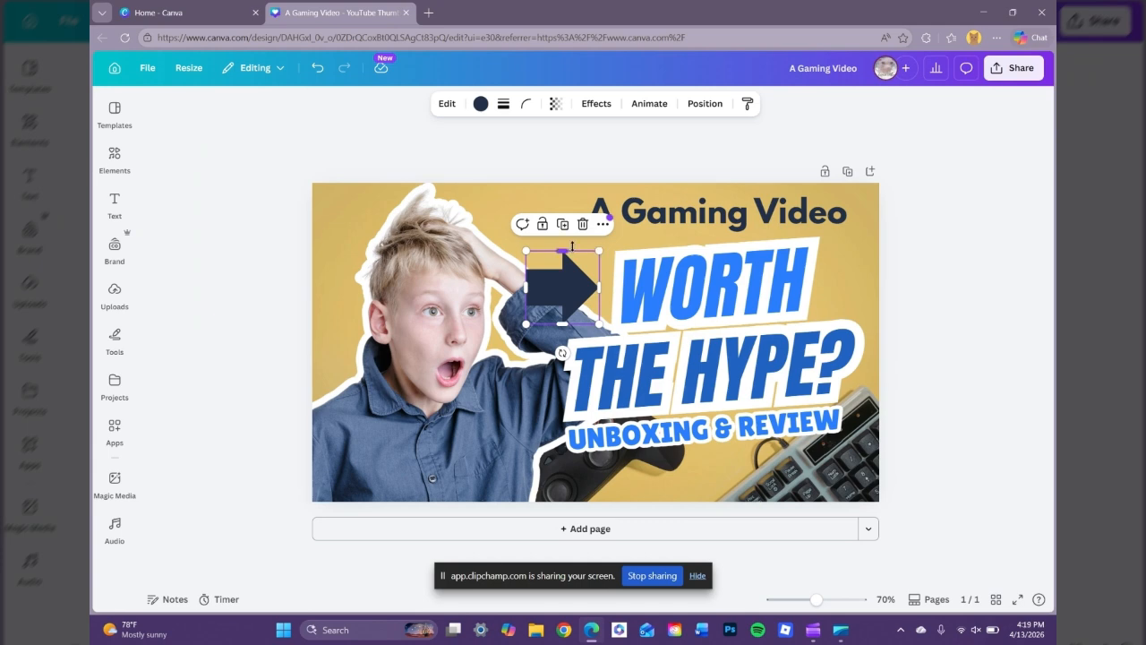
click(705, 103)
drag(592, 250, 553, 210)
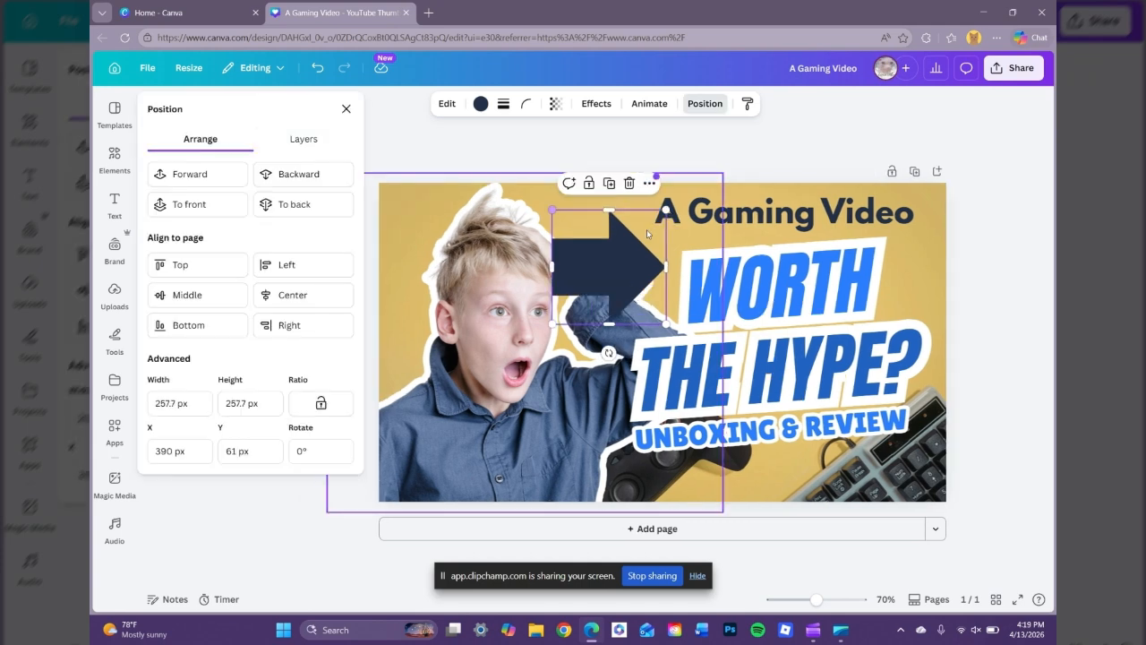
drag(673, 201, 627, 249)
Move the arrow up to sit just left of WORTH, below the heading's start.
click(631, 253)
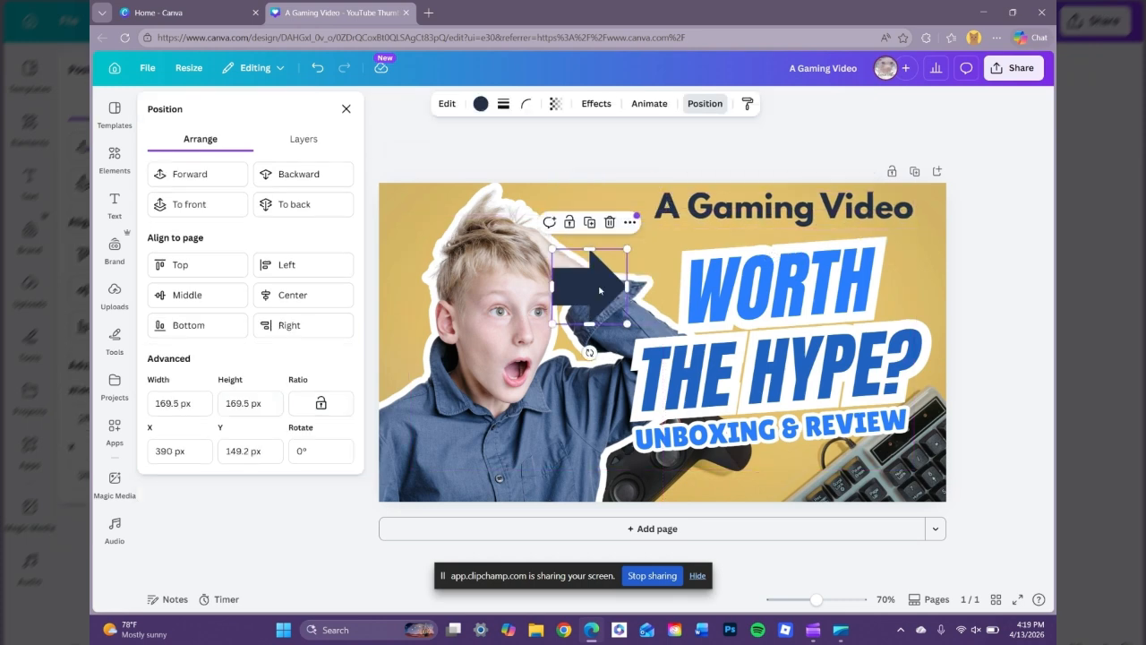
drag(599, 289, 645, 260)
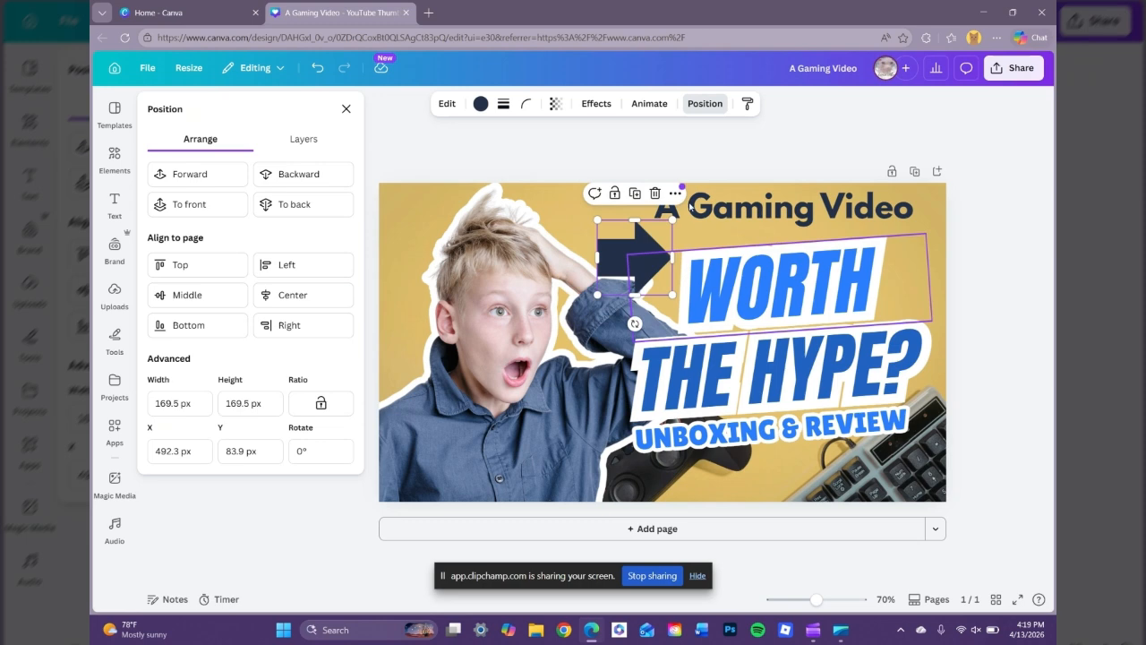
click(705, 103)
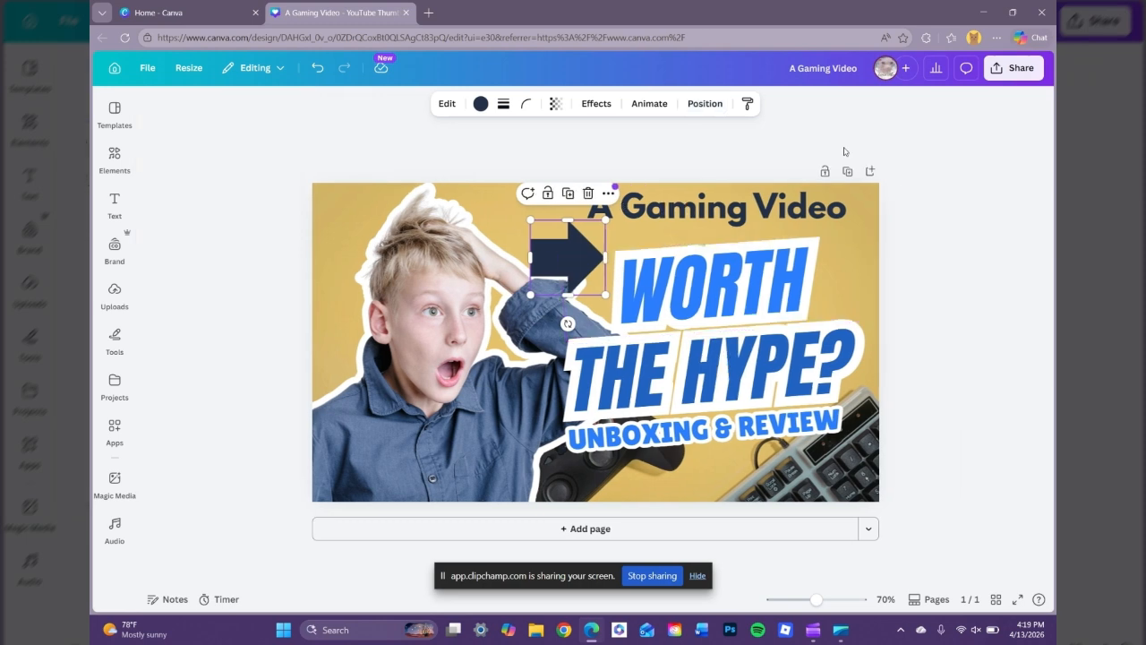
click(1012, 72)
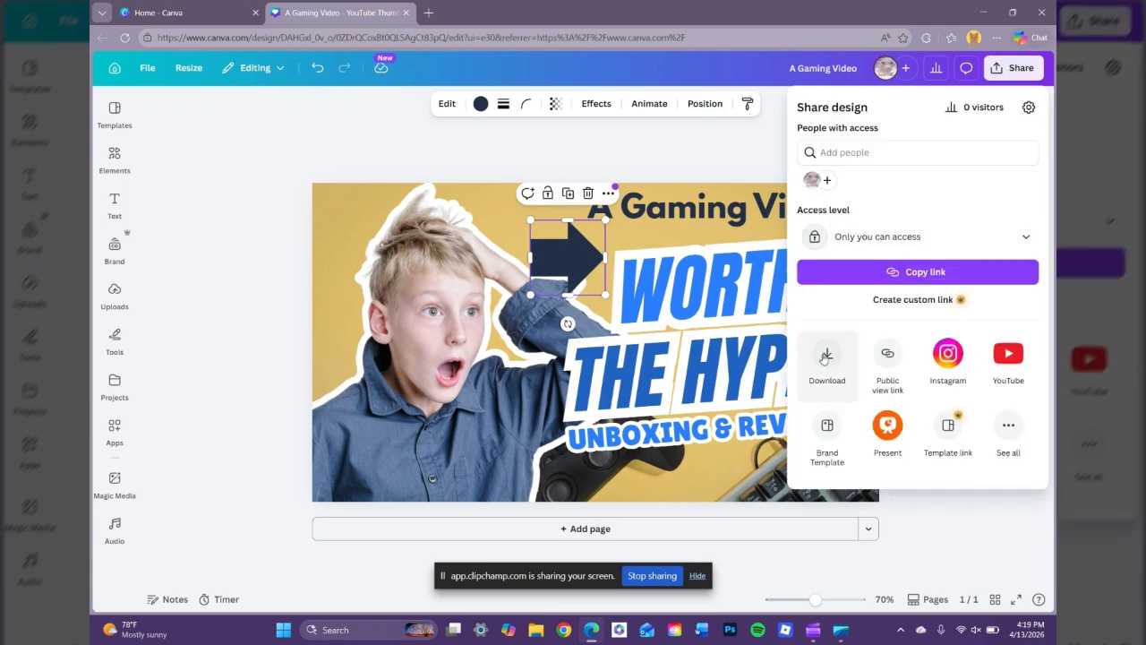
Download the 1,280 × 720 px thumbnail as a PNG file, A Gaming Video.png.
click(348, 149)
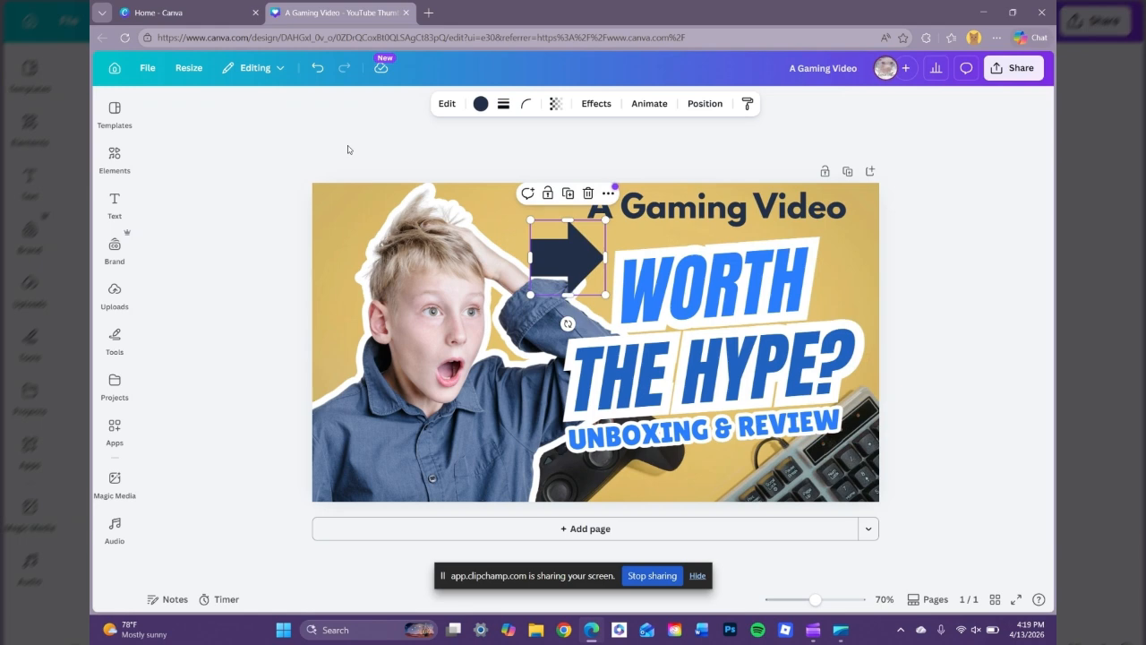
click(148, 68)
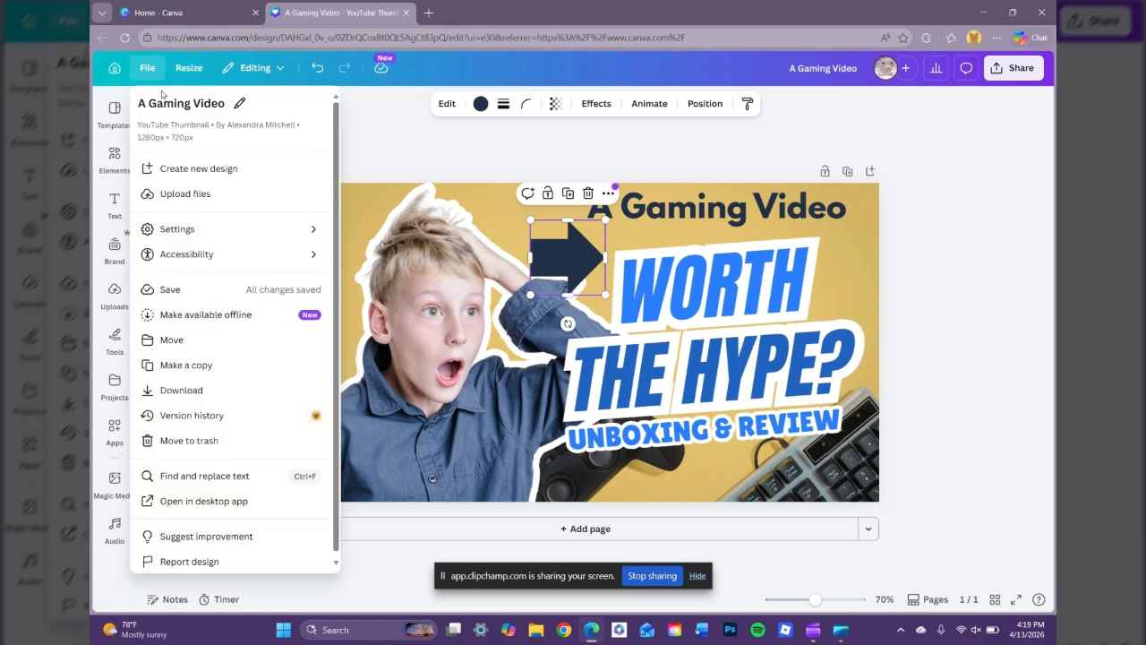
click(186, 392)
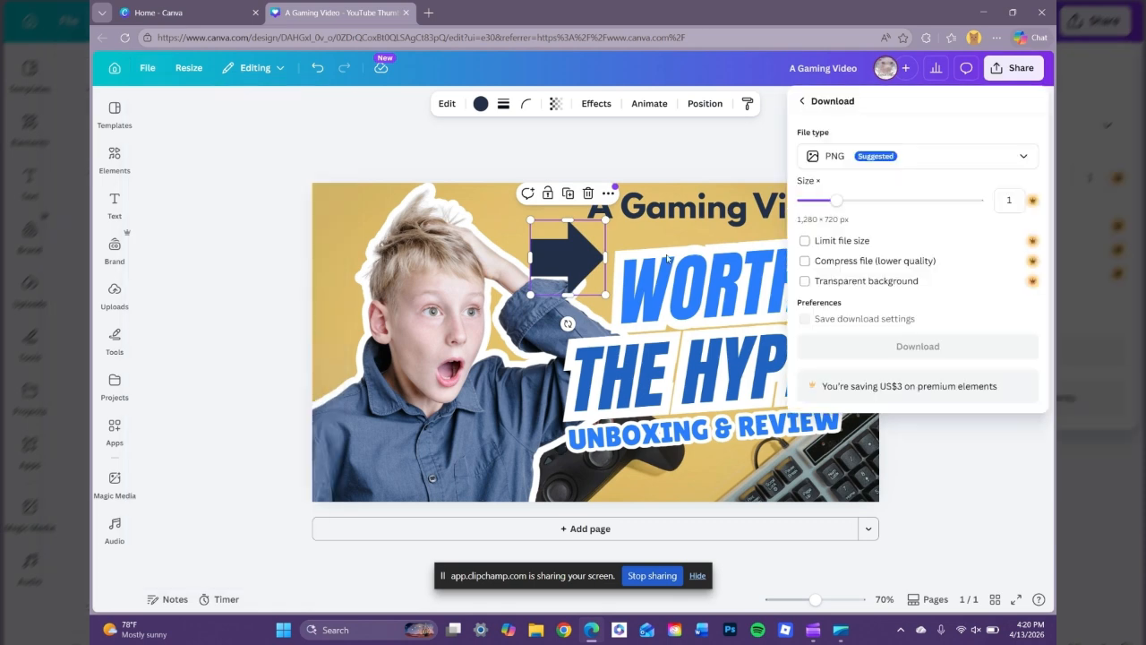
click(859, 159)
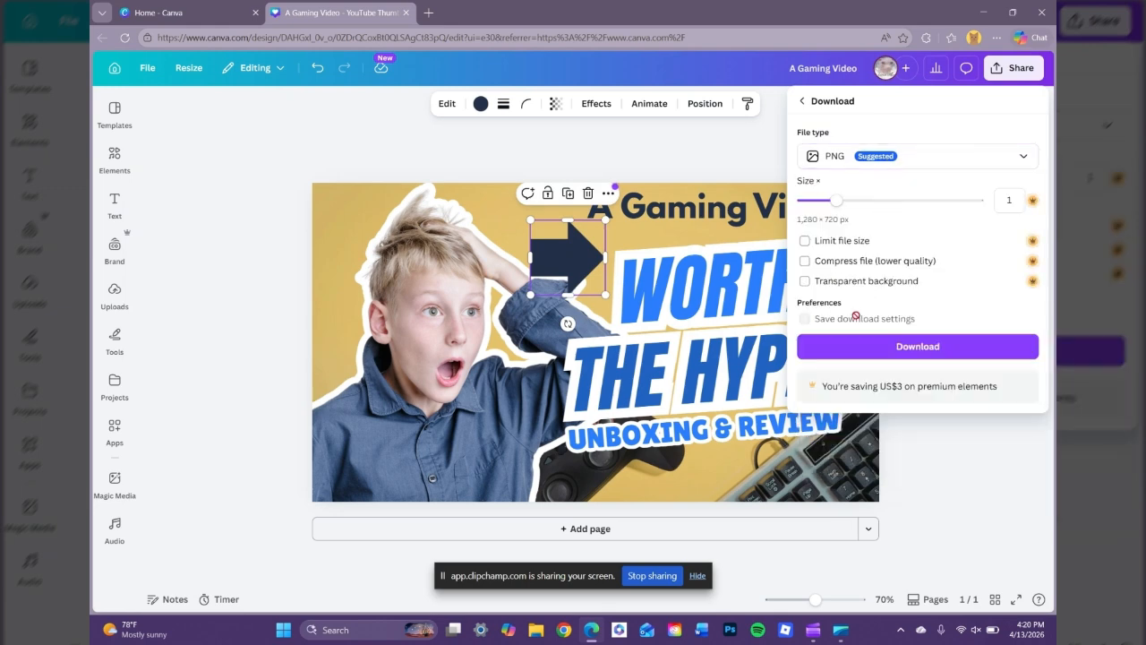
click(883, 347)
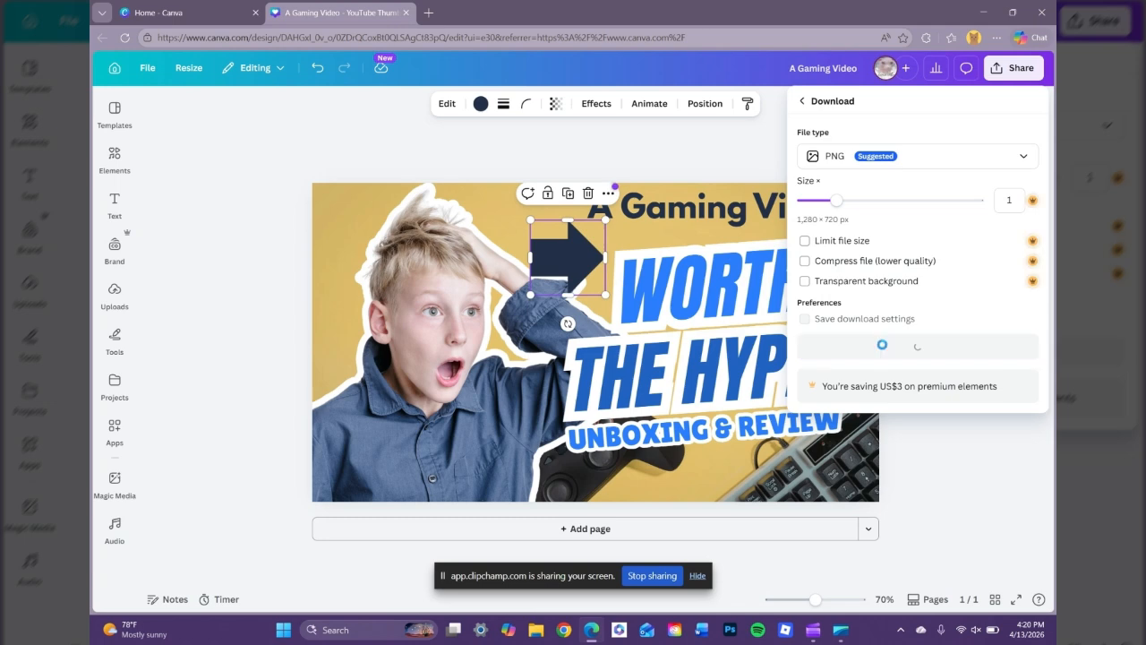